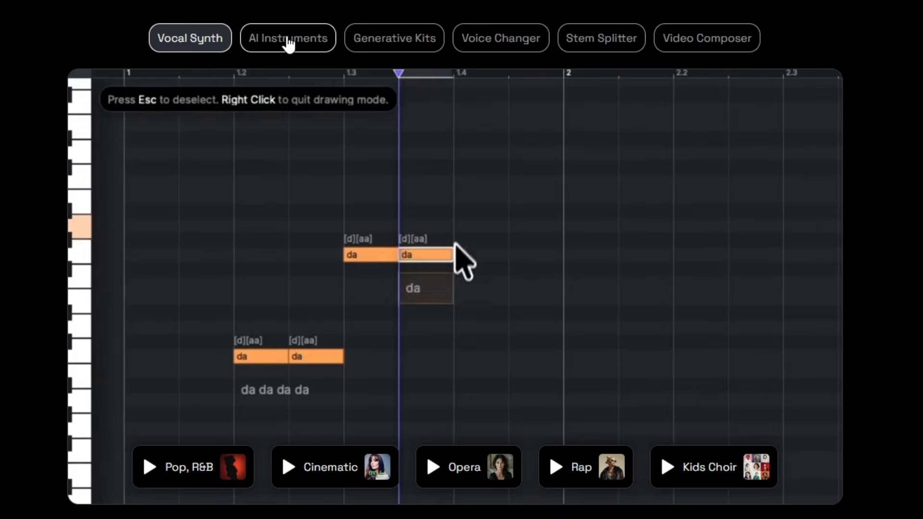
click(287, 43)
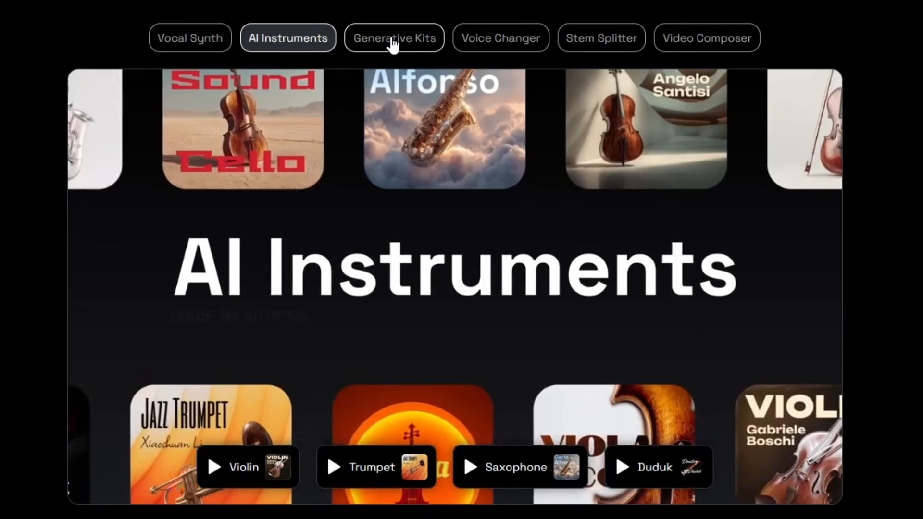
click(393, 42)
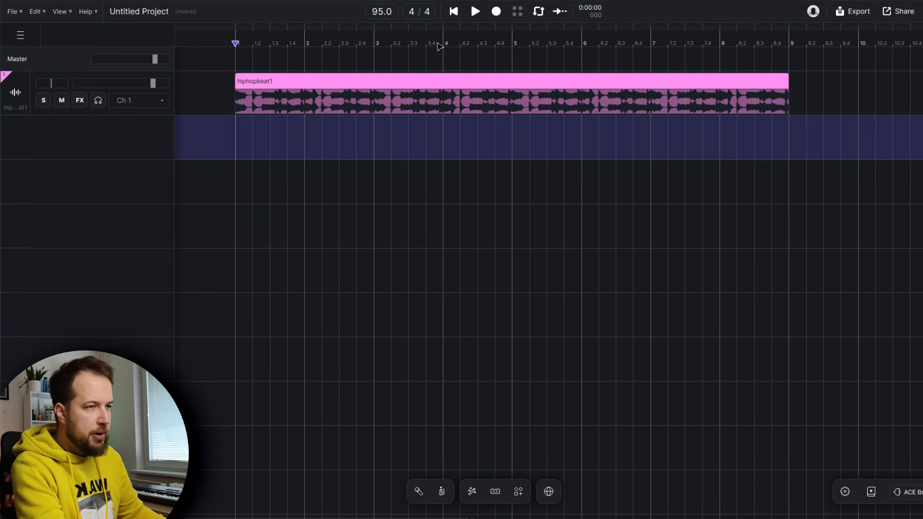
Play the hiphopbeat1 beat briefly and stop playback
click(475, 11)
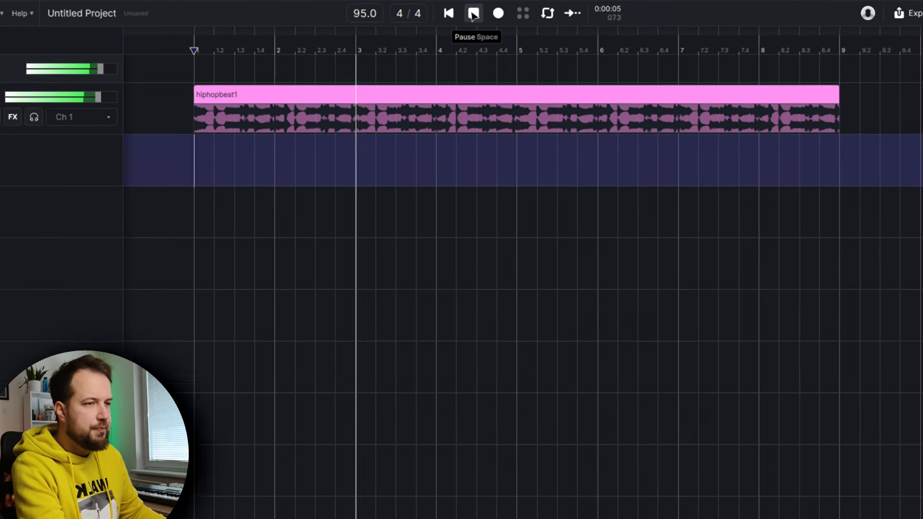
click(474, 15)
Select the empty track below the beat and open a new Music Enhancer enhancement covering the whole song
drag(196, 161, 844, 162)
right_click(624, 158)
mouse_move(659, 175)
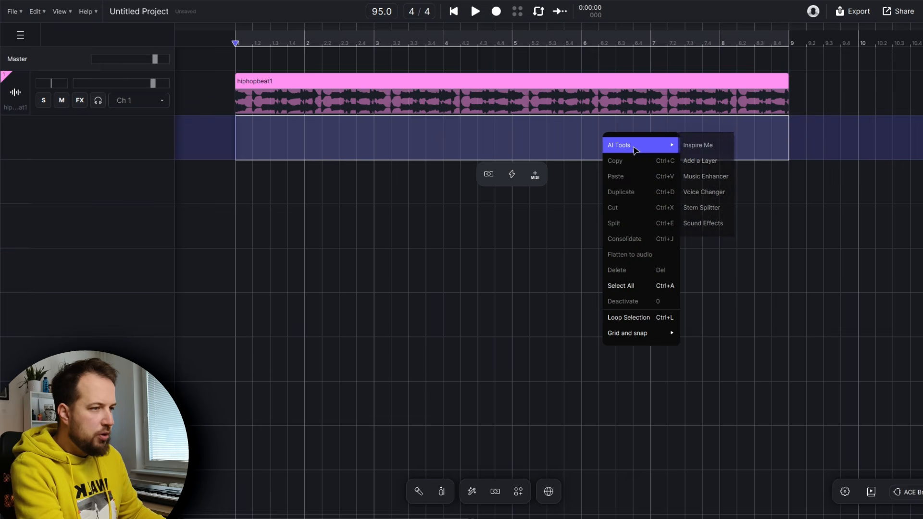
click(716, 178)
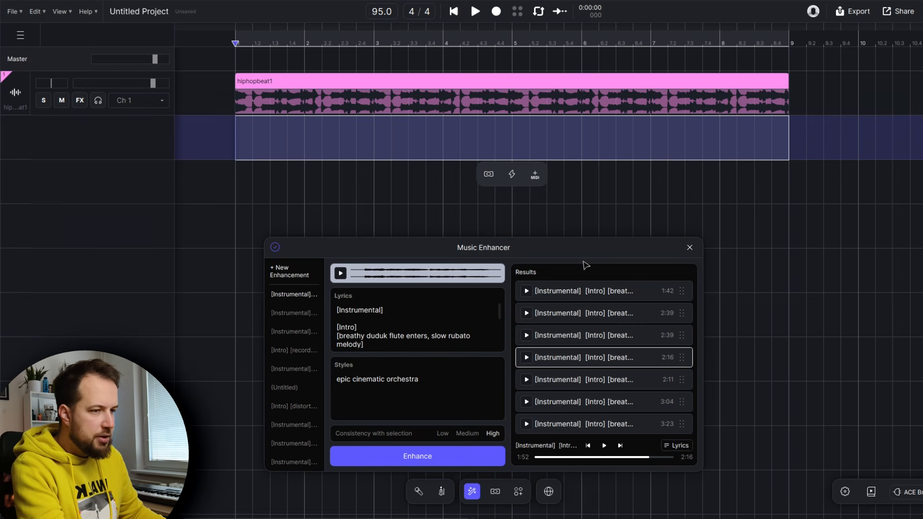
click(291, 275)
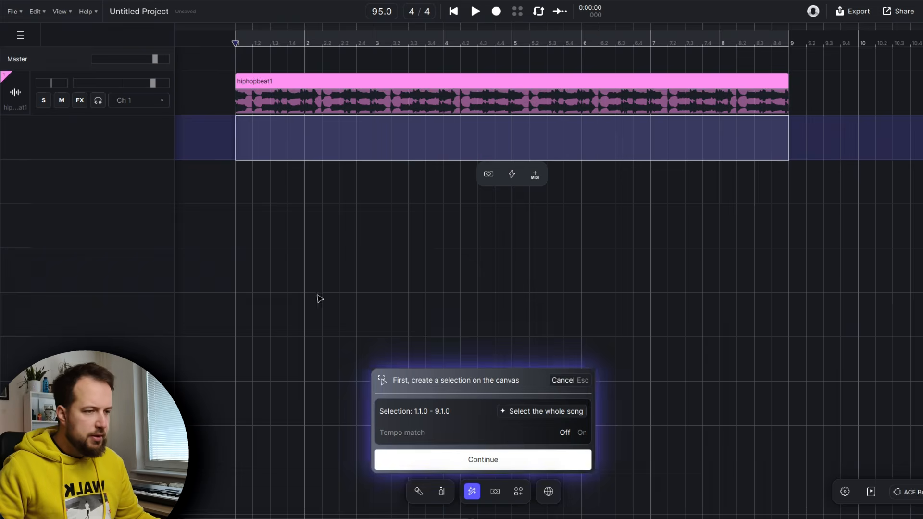
click(541, 412)
click(497, 461)
Replace the enhancer lyrics with the pasted lines "Break it, take it, do it how you like it, shake it fake it till you make it"
scroll(407, 388, down, 4)
scroll(407, 389, up, 4)
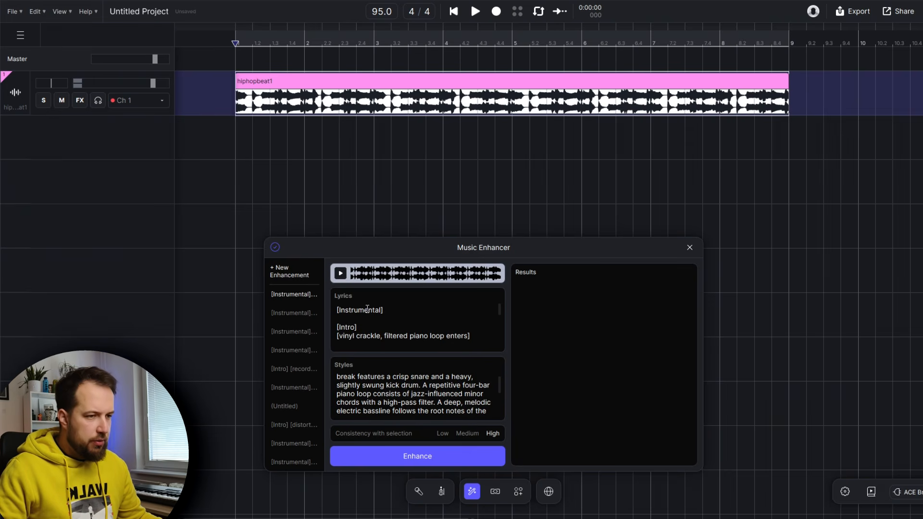
scroll(399, 312, down, 10)
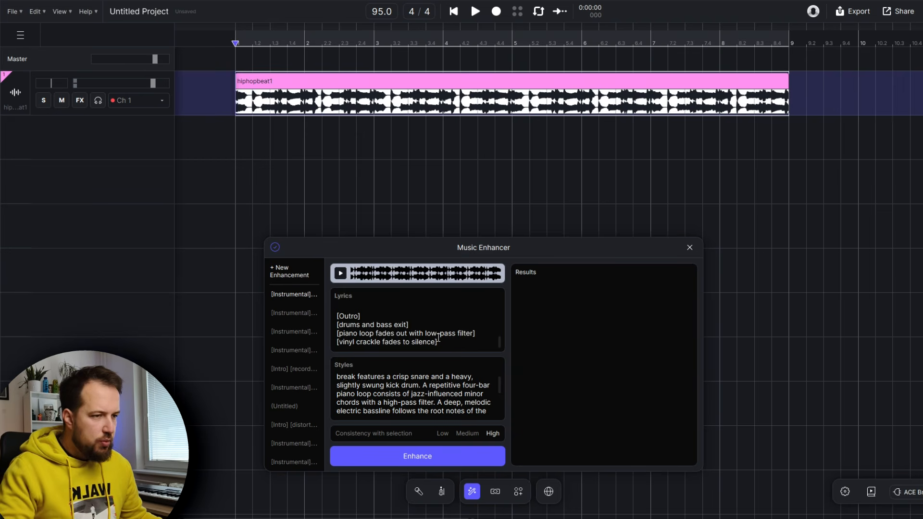
drag(452, 342, 278, 186)
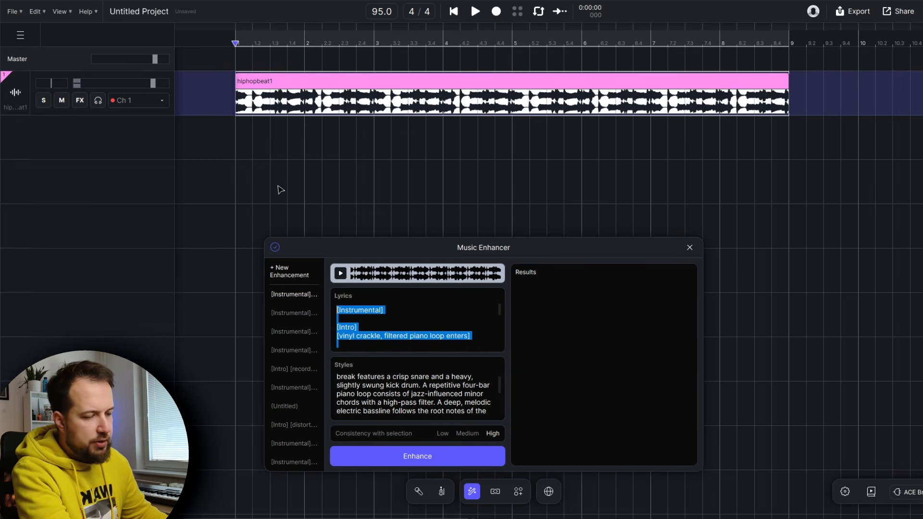
key(BackSpace)
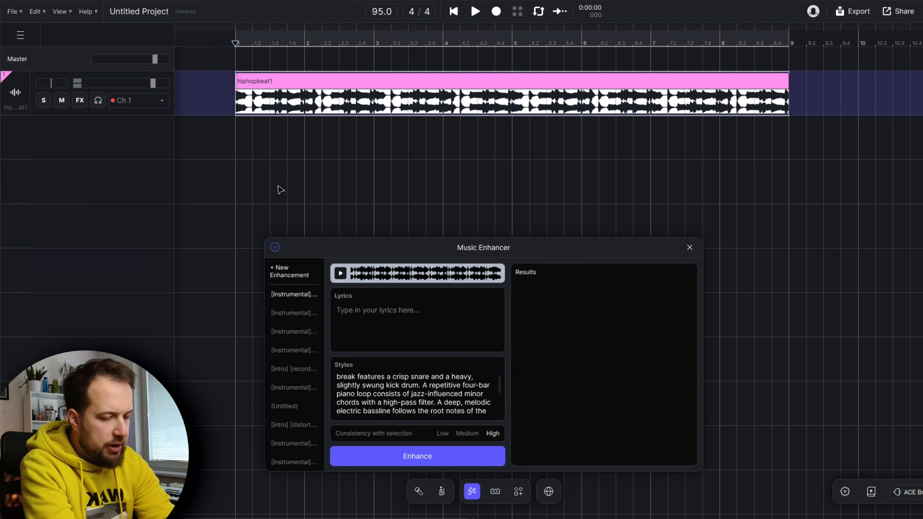
key(ctrl+v)
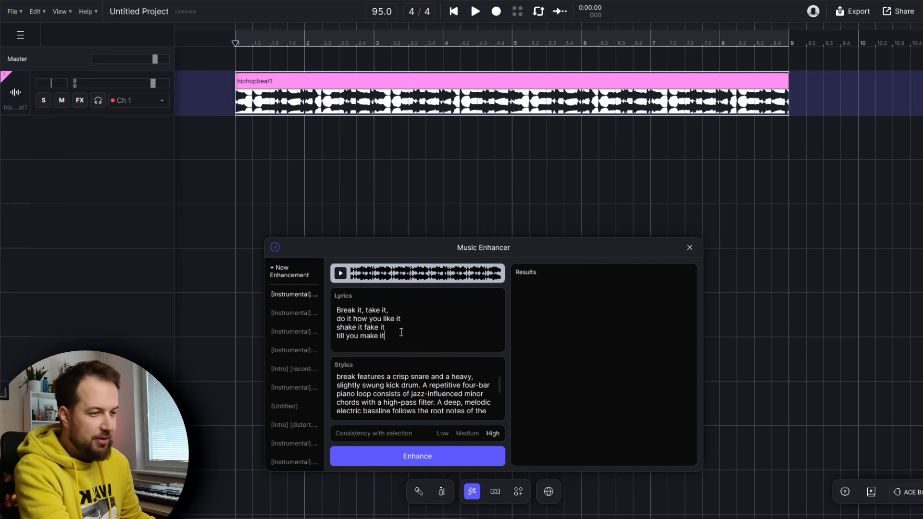
Replace the Styles description with a new boom bap prompt mentioning the tempo and scratches
scroll(436, 403, down, 3)
scroll(414, 394, up, 3)
scroll(375, 390, down, 3)
drag(439, 411, 259, 261)
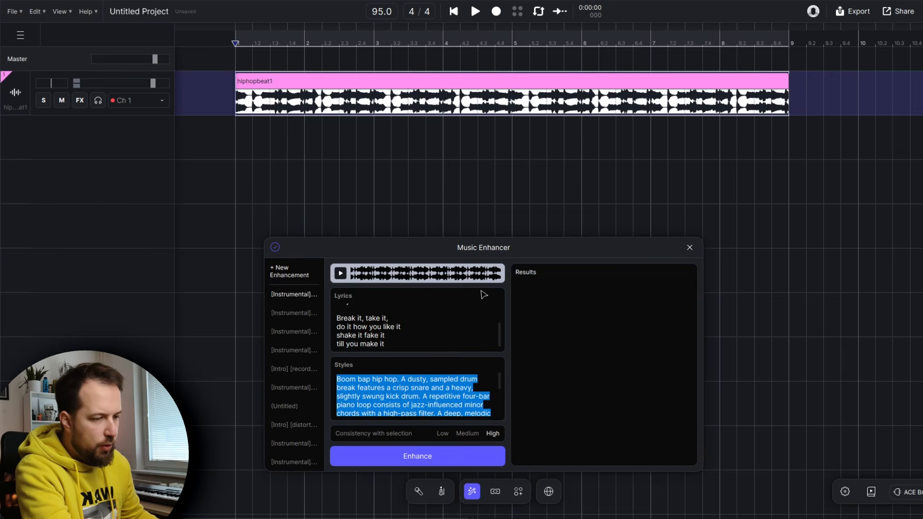
text(Boom )
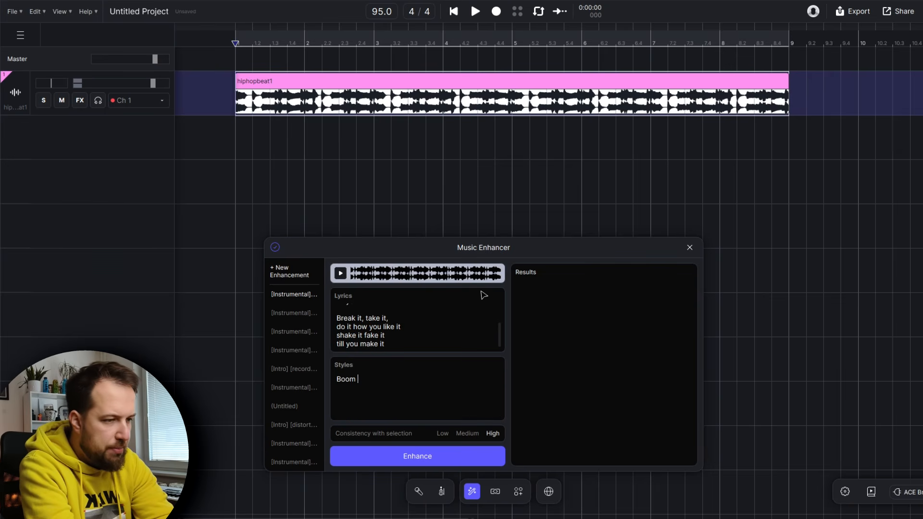
text(bap, tempo is 9scratches,)
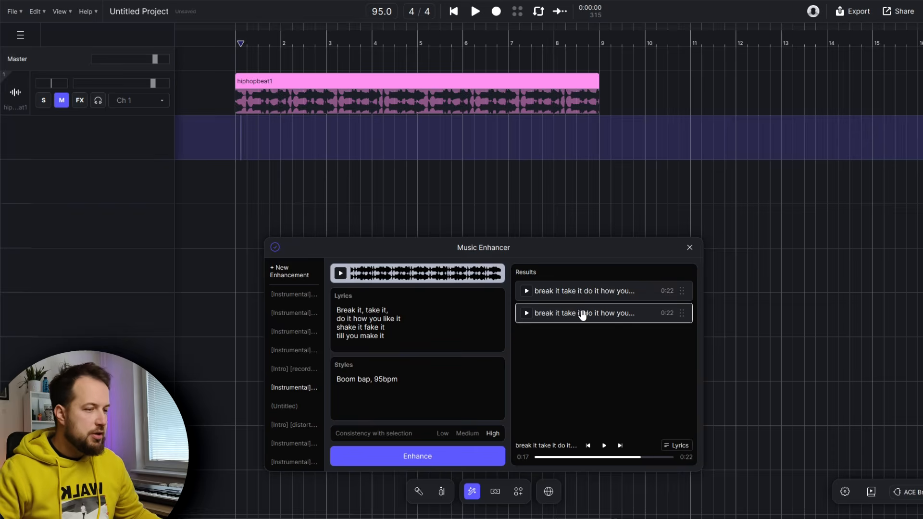
Place the generated enhancement result onto the second track at the start of the song
drag(584, 316, 240, 132)
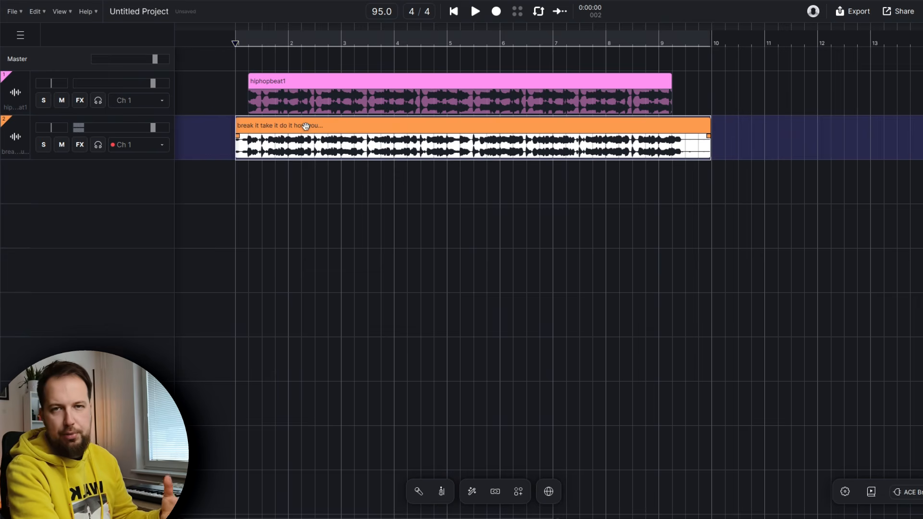
Split the generated clip with Stem Splitter using the Professional: 6 stems option
right_click(285, 127)
mouse_move(325, 141)
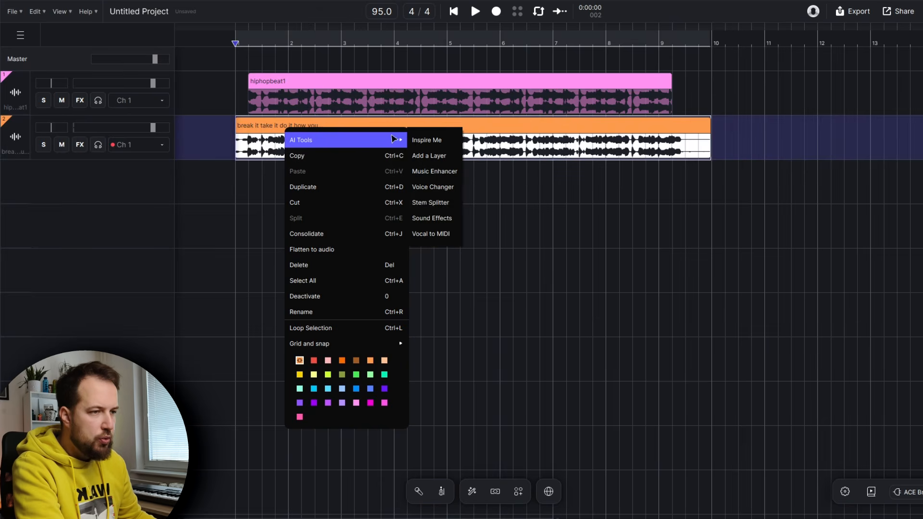
click(454, 206)
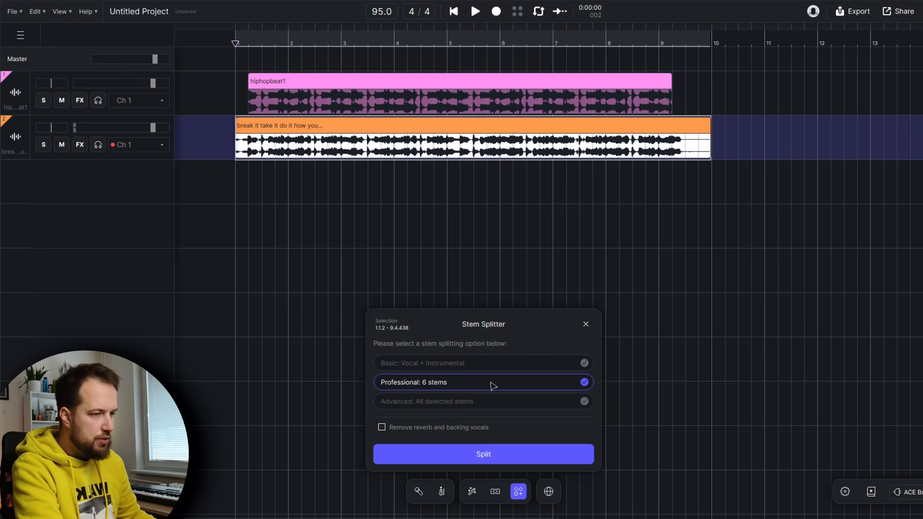
click(508, 455)
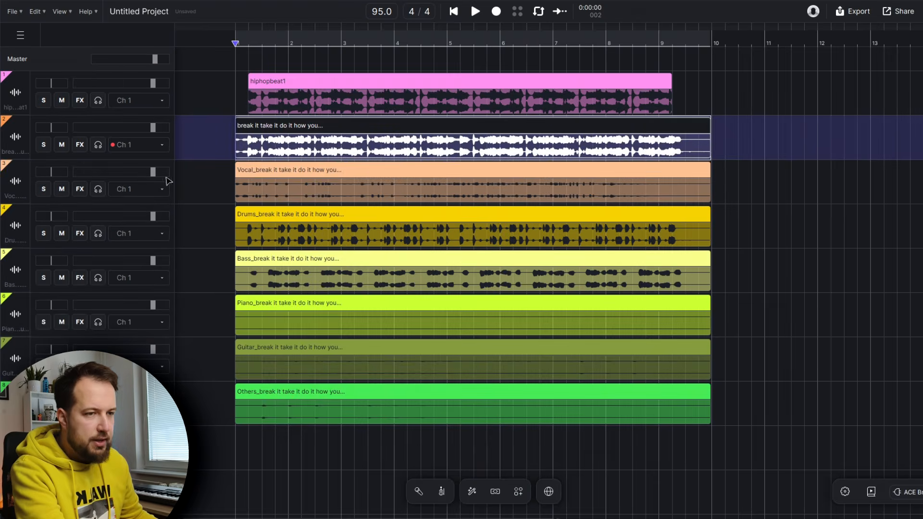
Solo the vocal, drums and bass stems in turn and play each from bar 5
click(44, 189)
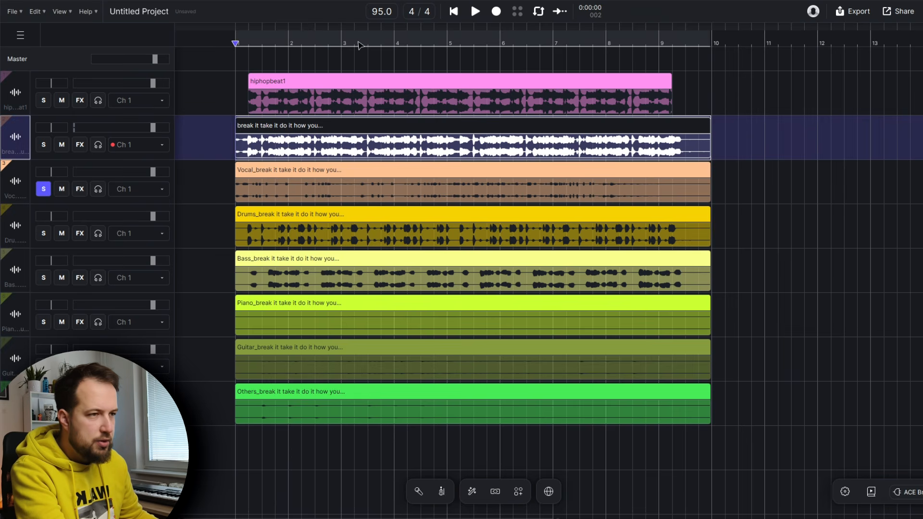
click(454, 44)
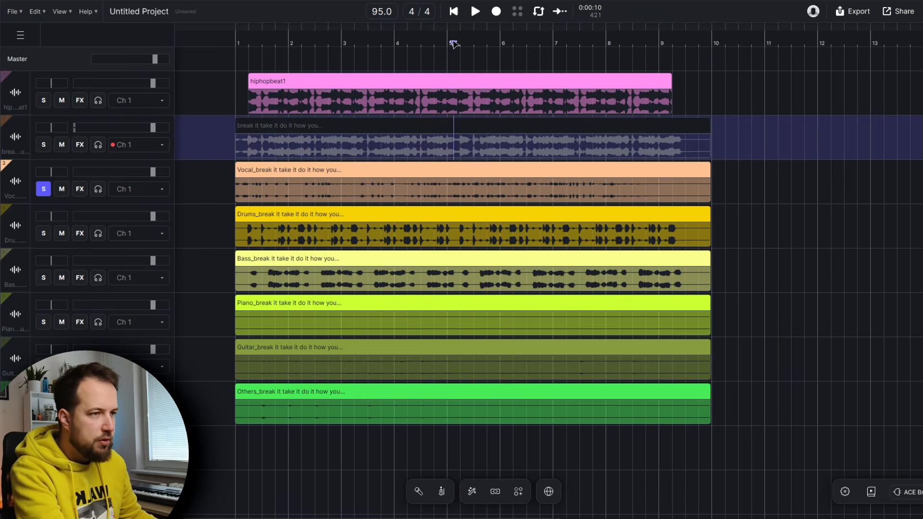
key(space)
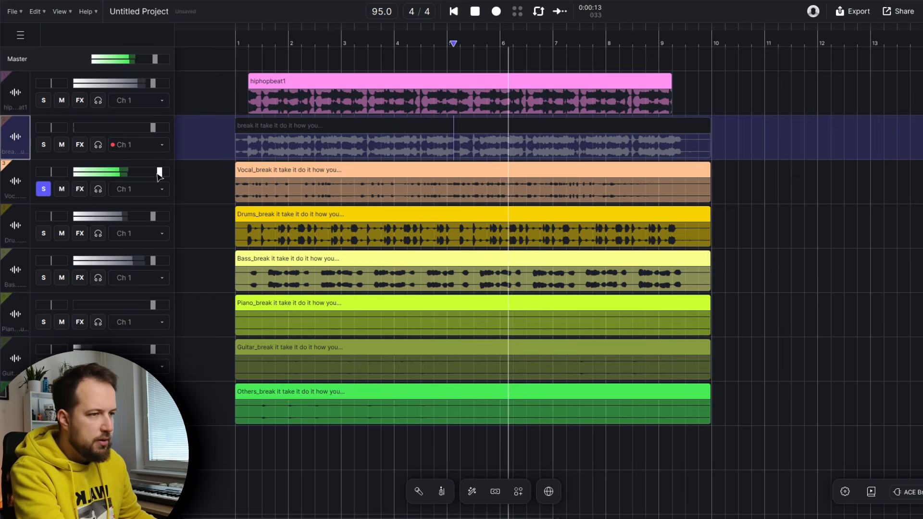
click(43, 234)
key(space)
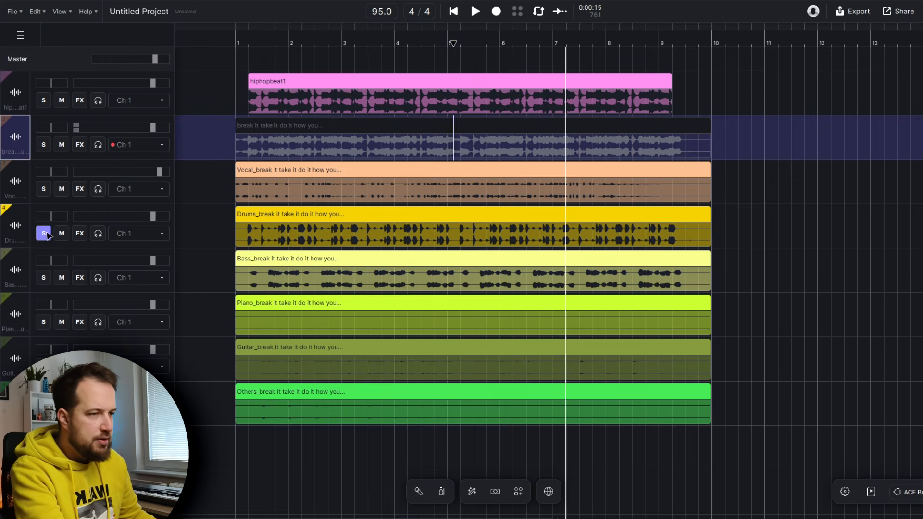
key(space)
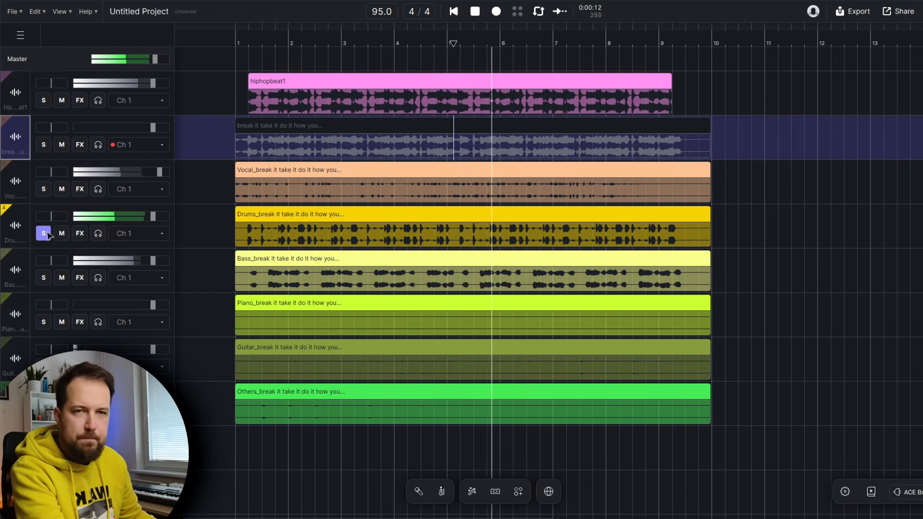
click(43, 278)
key(space)
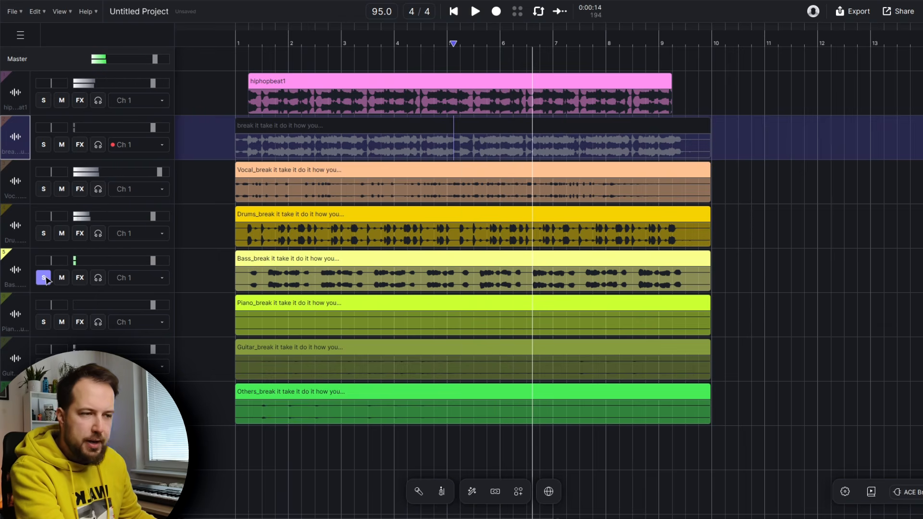
key(space)
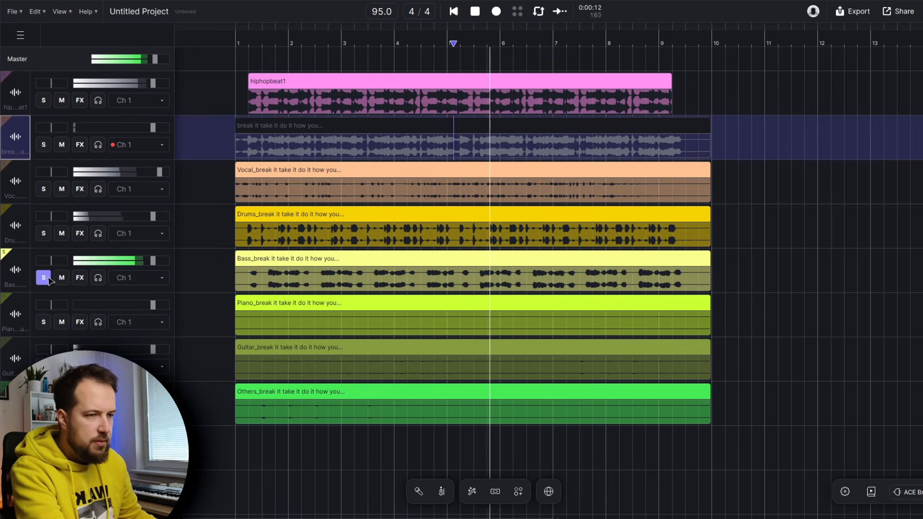
key(space)
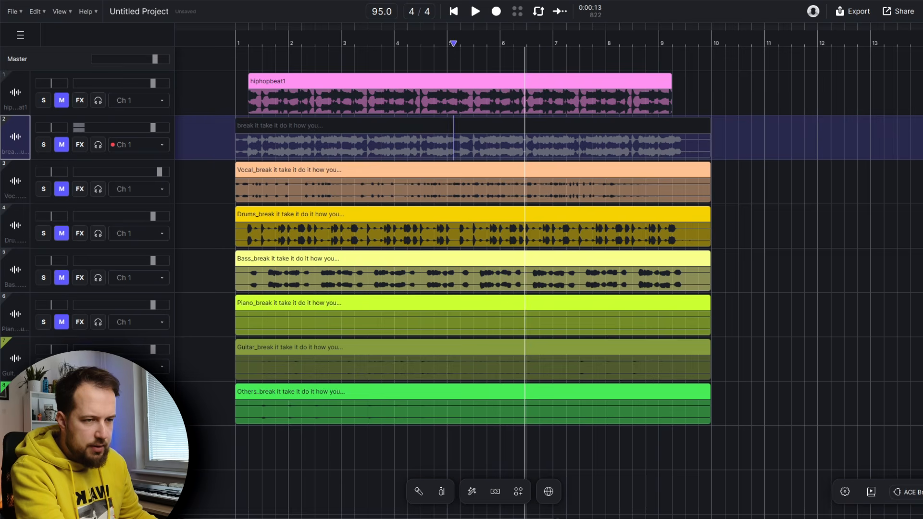
Mute the beat, full mix, vocal, drums and bass tracks and play back the remaining stems
click(62, 323)
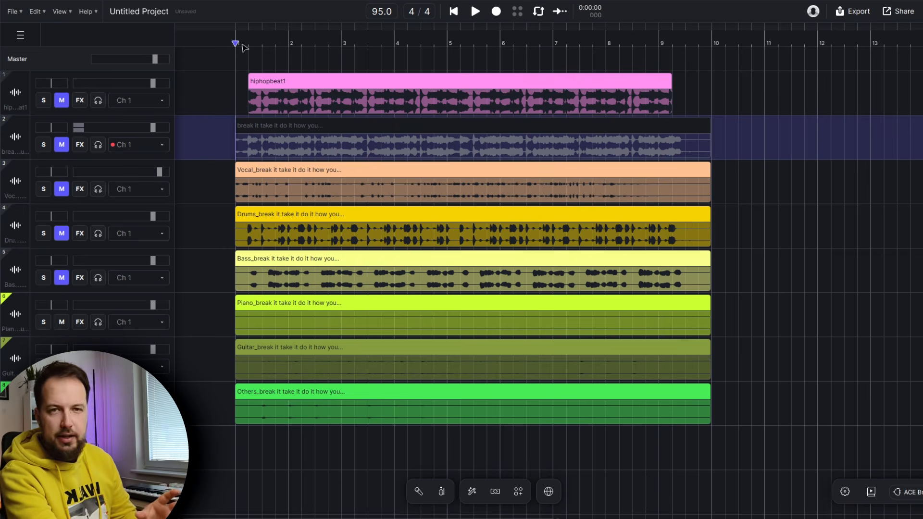
key(space)
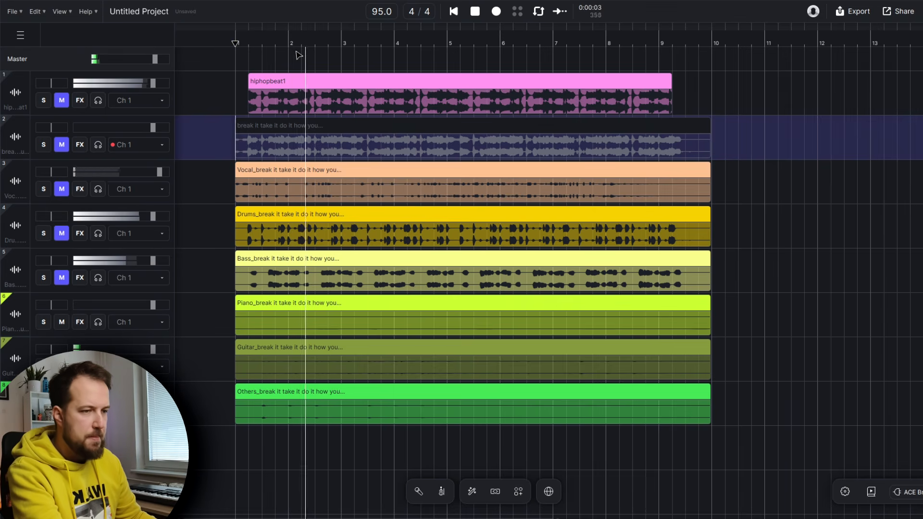
key(space)
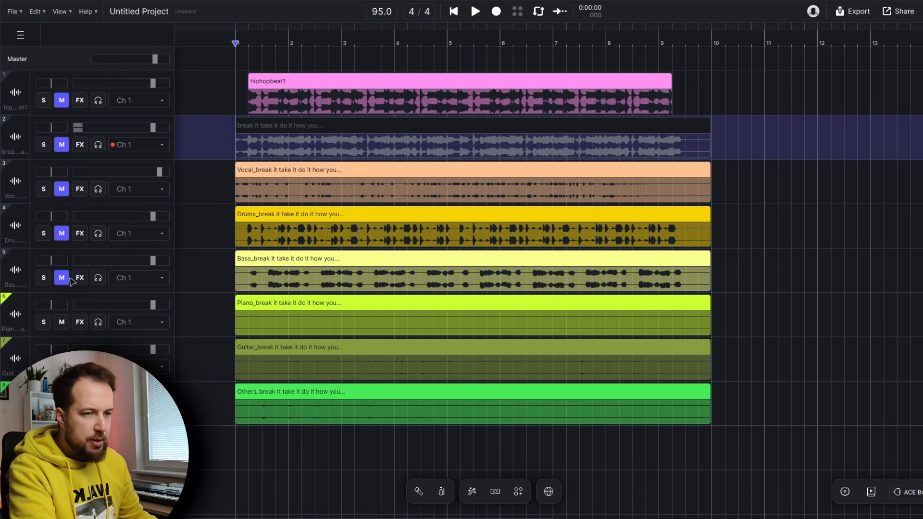
Delete the bass and drums stem clips
click(294, 260)
key(Delete)
click(288, 215)
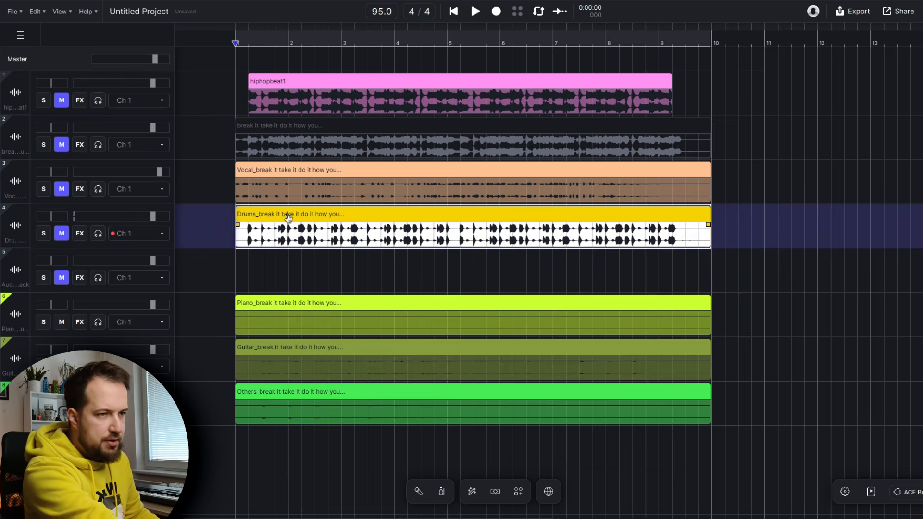
key(Delete)
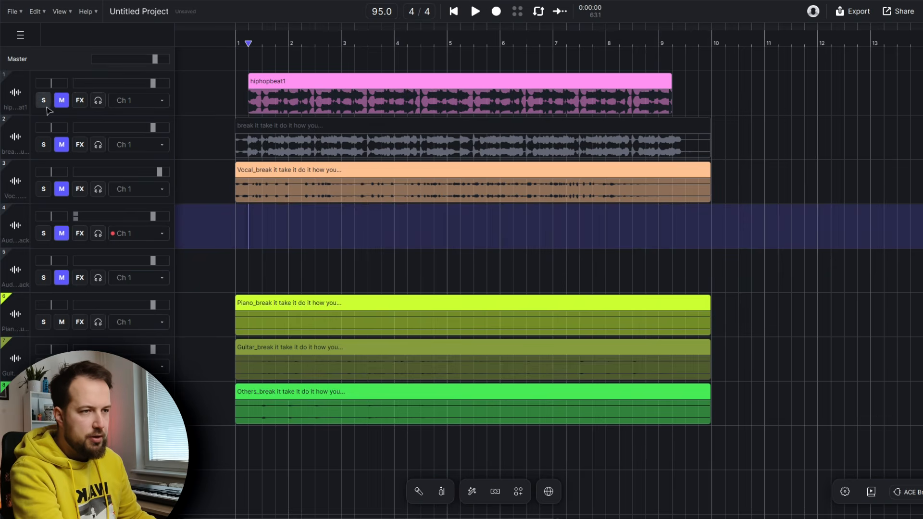
Unmute the hiphopbeat1 track and play it together with the remaining stems
click(62, 100)
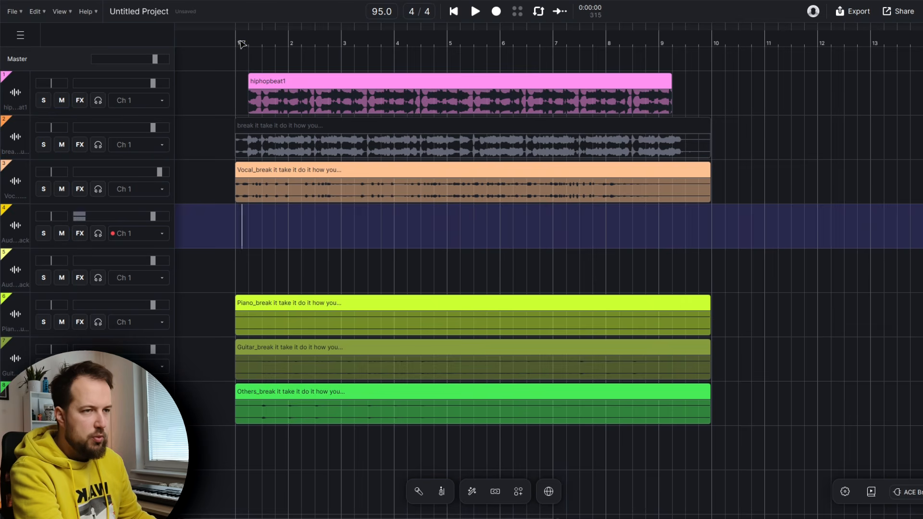
key(space)
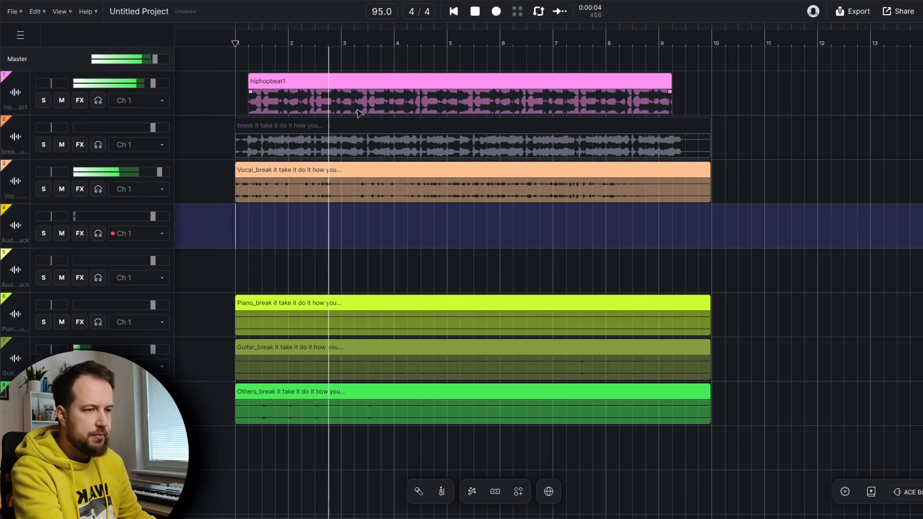
key(space)
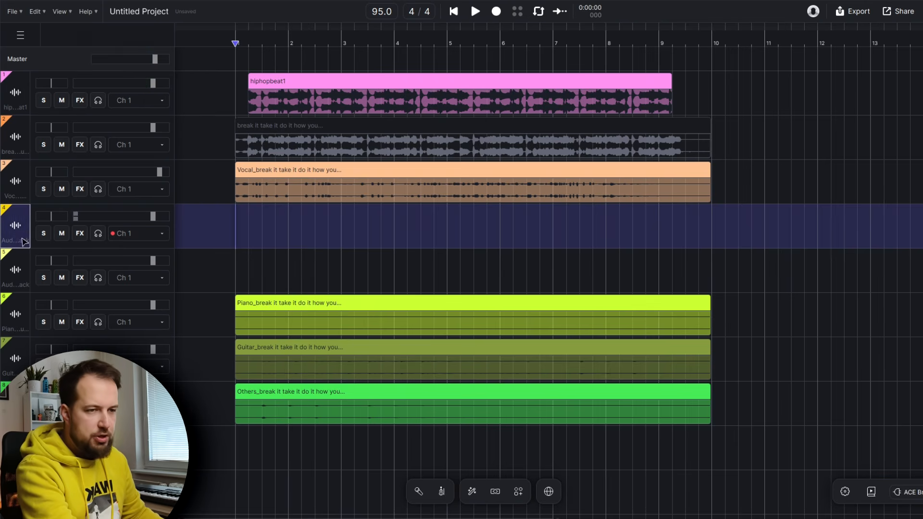
Delete the empty audio tracks left from the removed stems
shift+click(19, 272)
key(Delete)
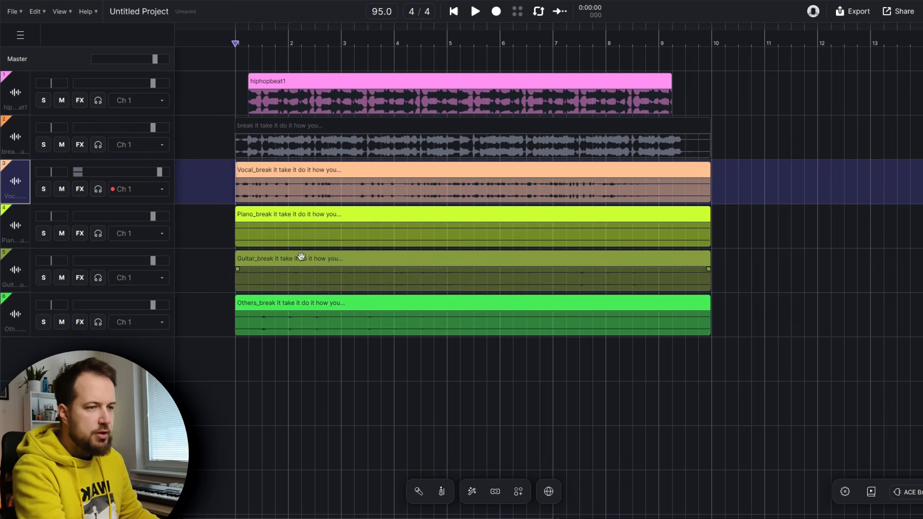
Play the remaining stems together with the beat from the start of the project
click(282, 305)
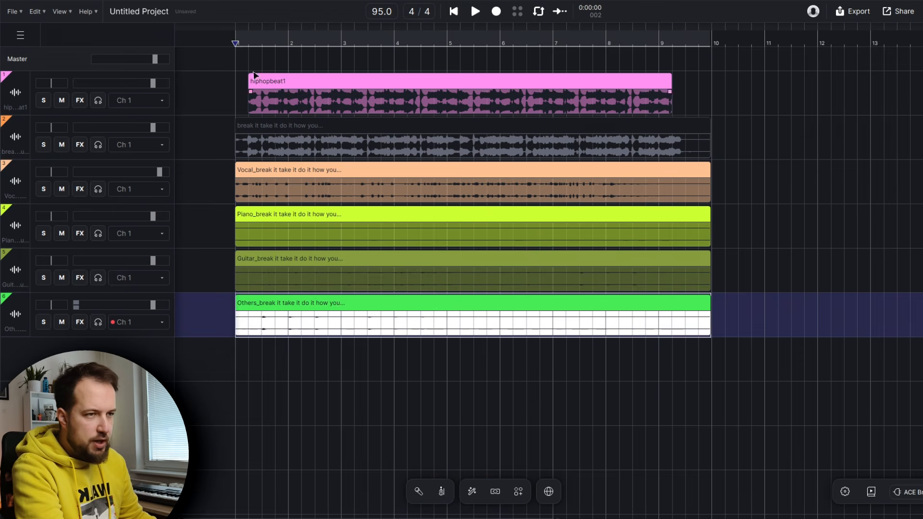
click(248, 44)
key(space)
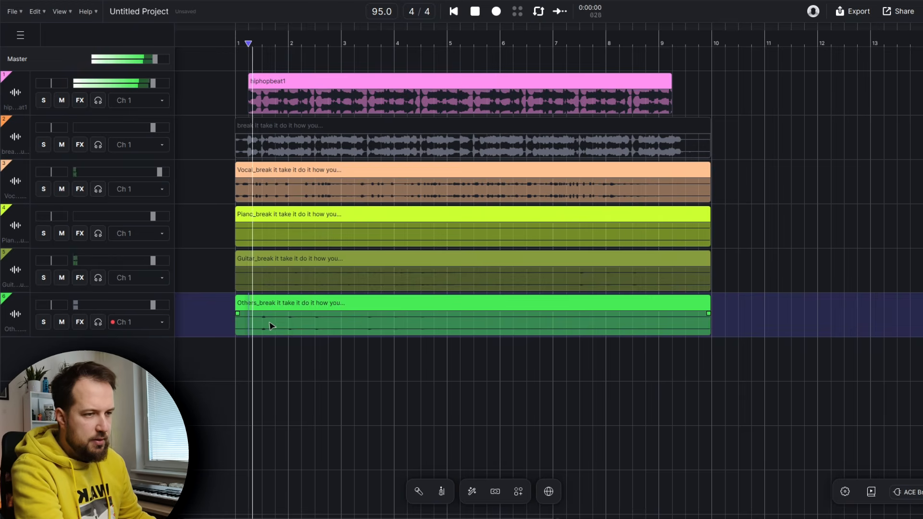
click(265, 304)
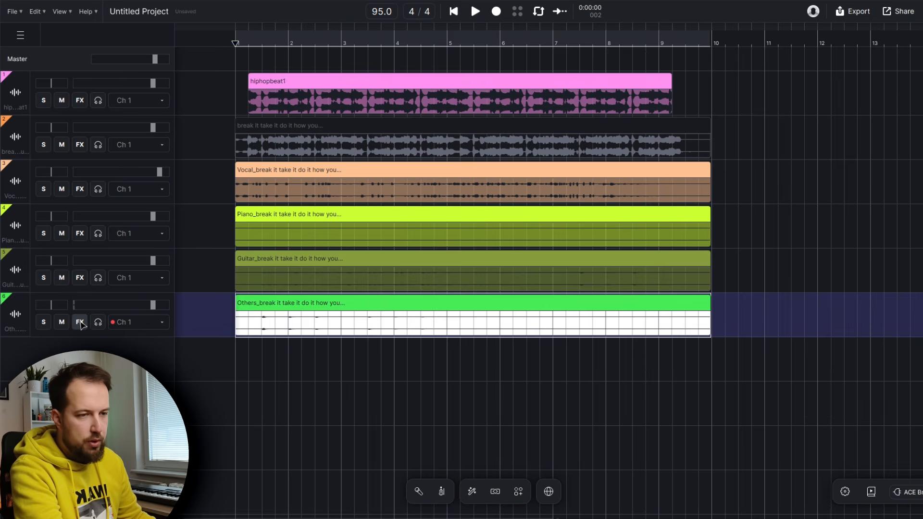
Open the Others track's effects and add a compressor and a reverb to it
click(80, 323)
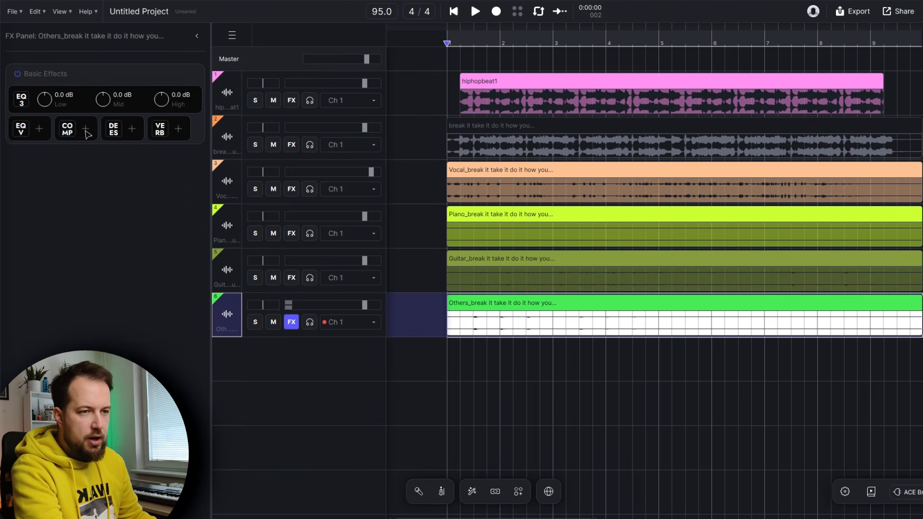
drag(164, 129, 165, 124)
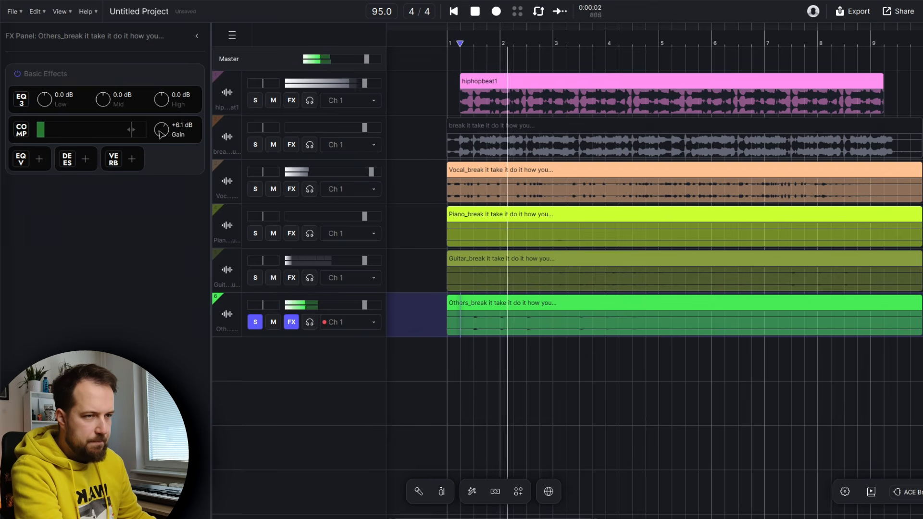
click(131, 159)
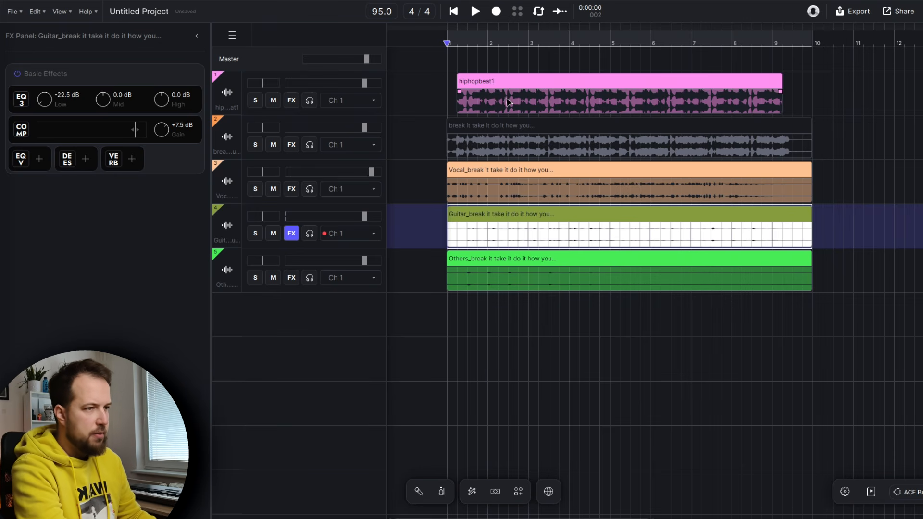
Trim the Others and Guitar stem clips down to their first two bars
key(space)
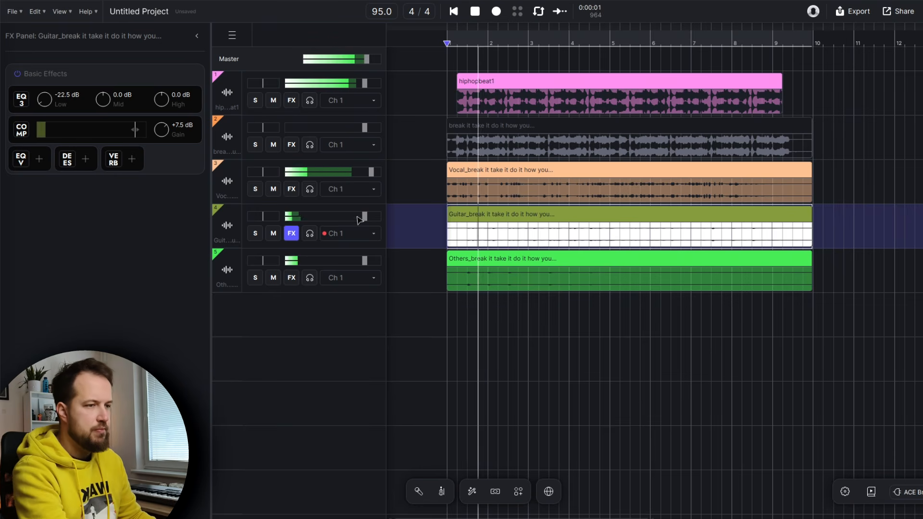
key(space)
drag(811, 262, 528, 262)
drag(812, 216, 529, 214)
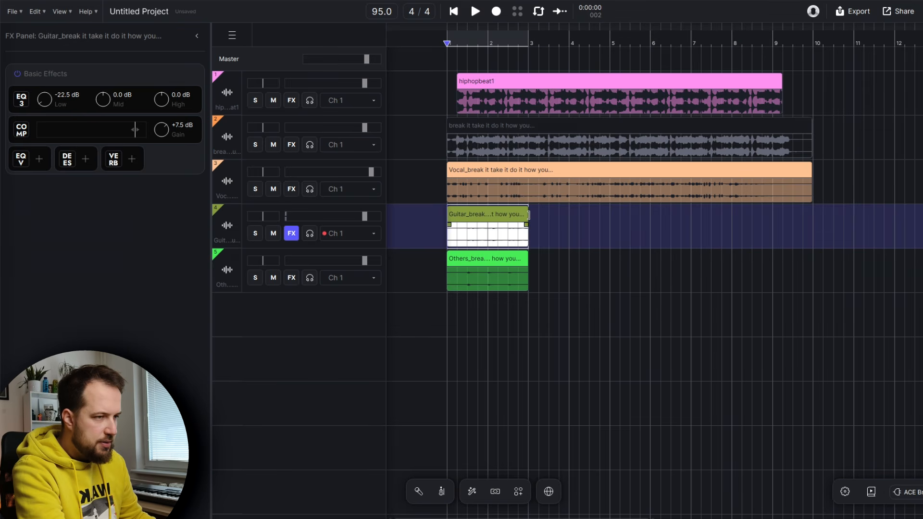
Duplicate the trimmed Guitar and Others clips three times and play the result from the start
click(579, 251)
key(ctrl+d)
key(ctrl+d)
key(ctrl+d)
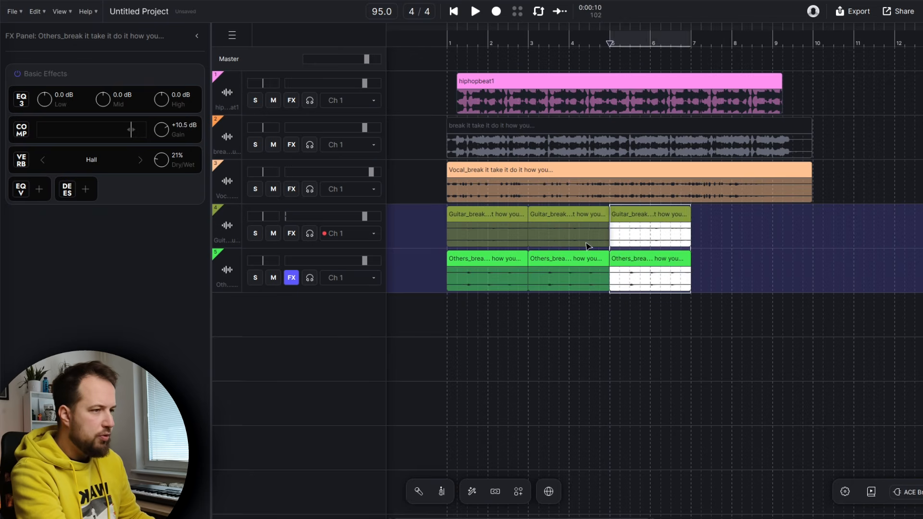
click(454, 45)
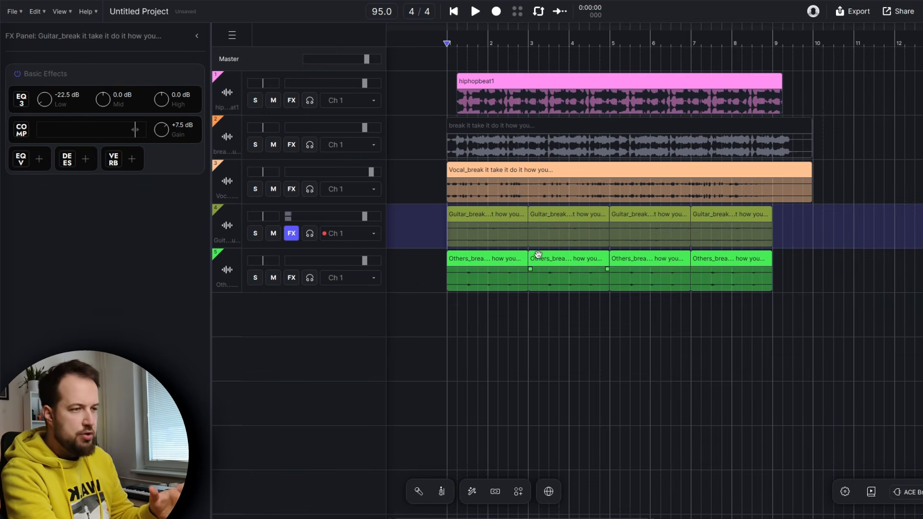
key(space)
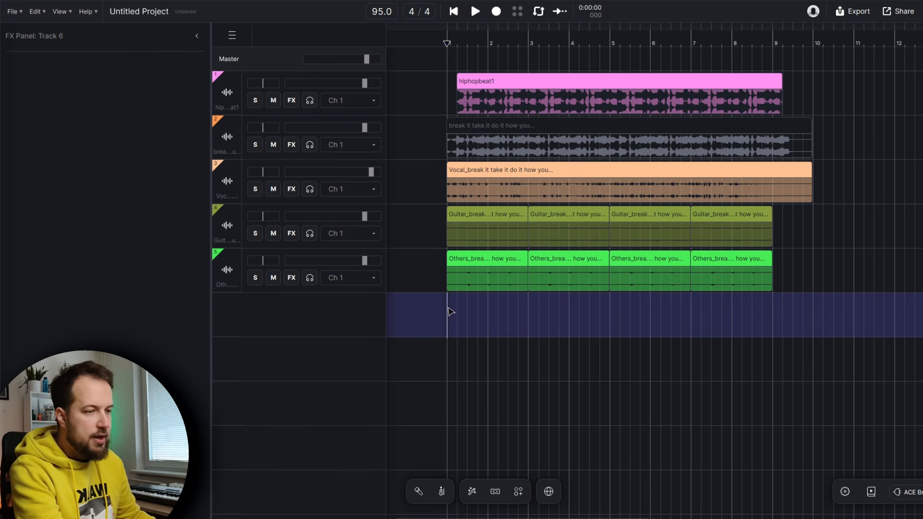
Select bars 1 to 9 on an empty track and generate a Strings layer with Add a Layer
drag(478, 317, 777, 319)
right_click(548, 313)
mouse_move(584, 323)
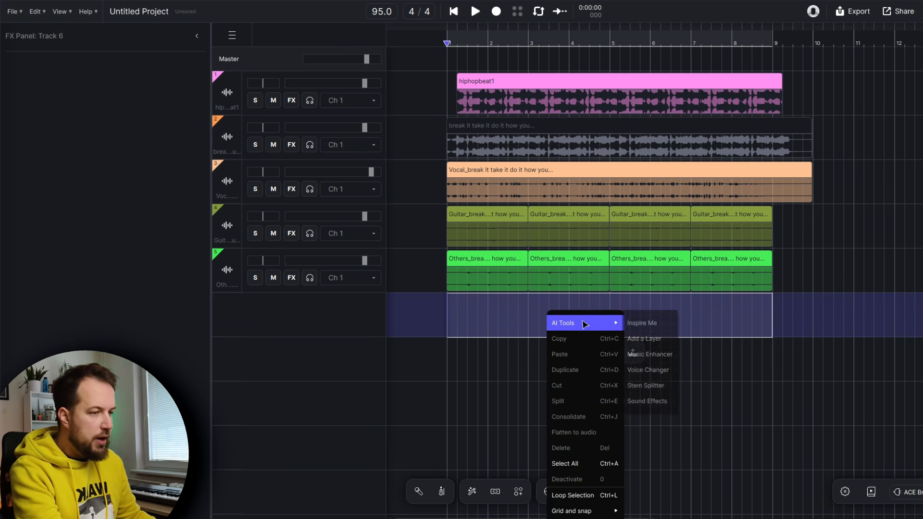
click(658, 343)
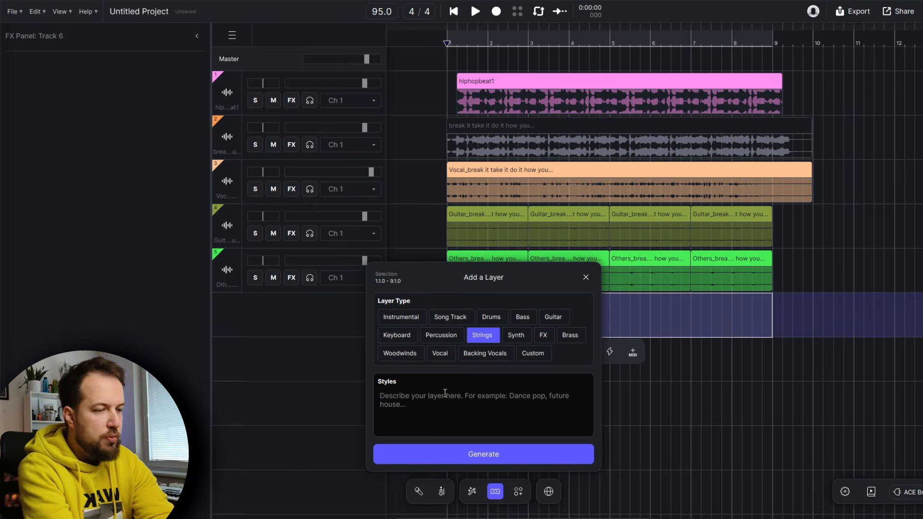
click(492, 455)
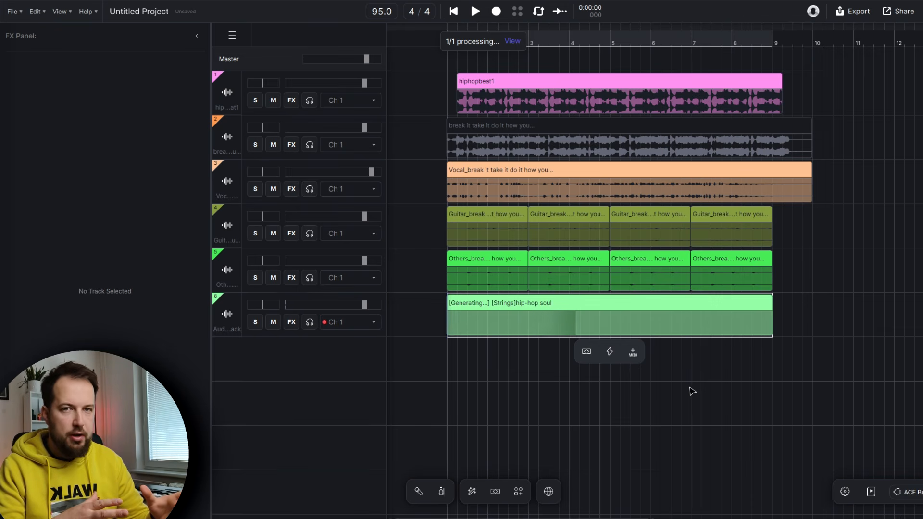
Solo the new strings track and play it back
click(255, 322)
key(space)
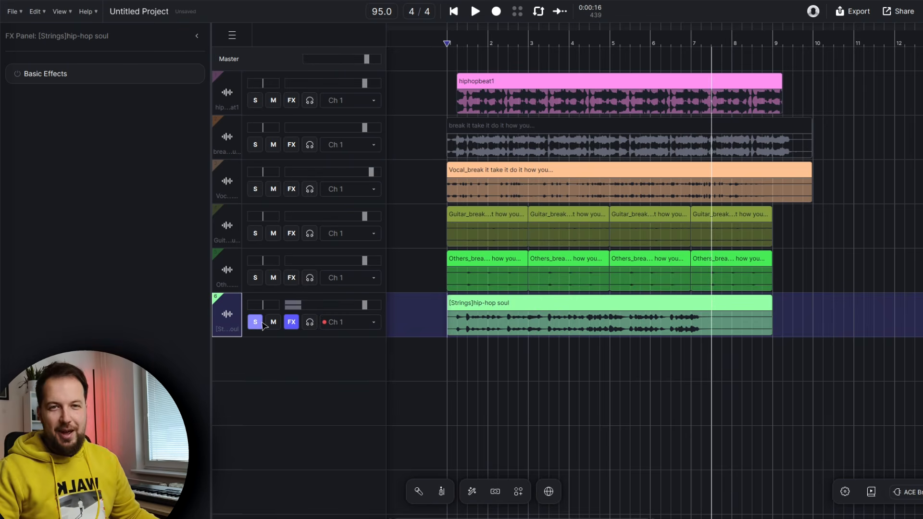
click(256, 321)
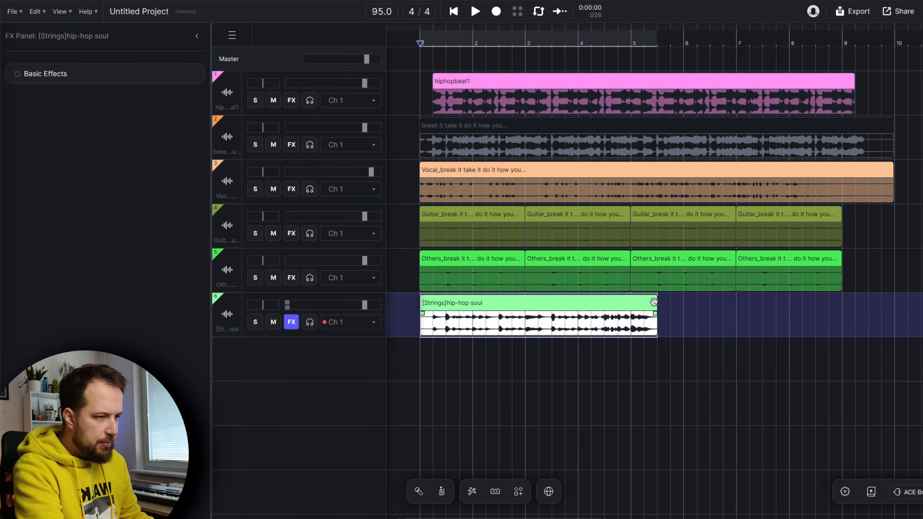
Shorten the strings clip and duplicate it to repeat across the arrangement
drag(655, 298, 550, 298)
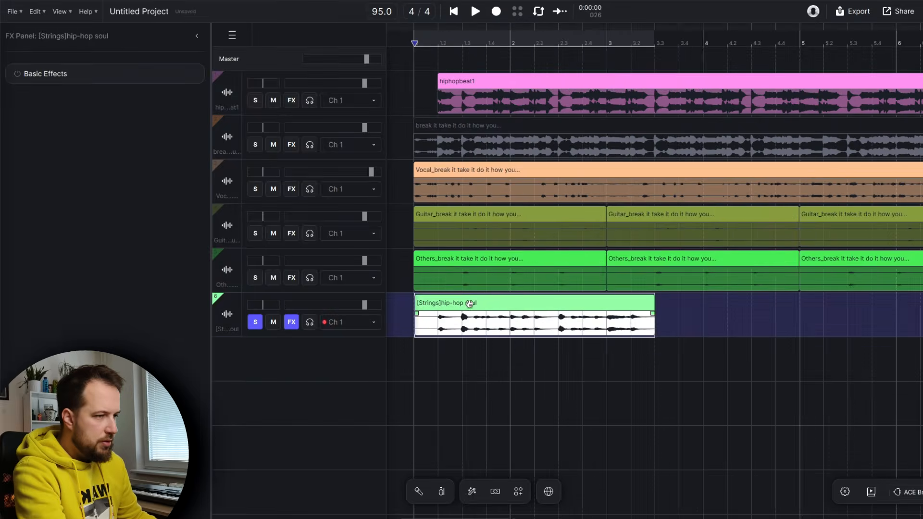
key(ctrl+d)
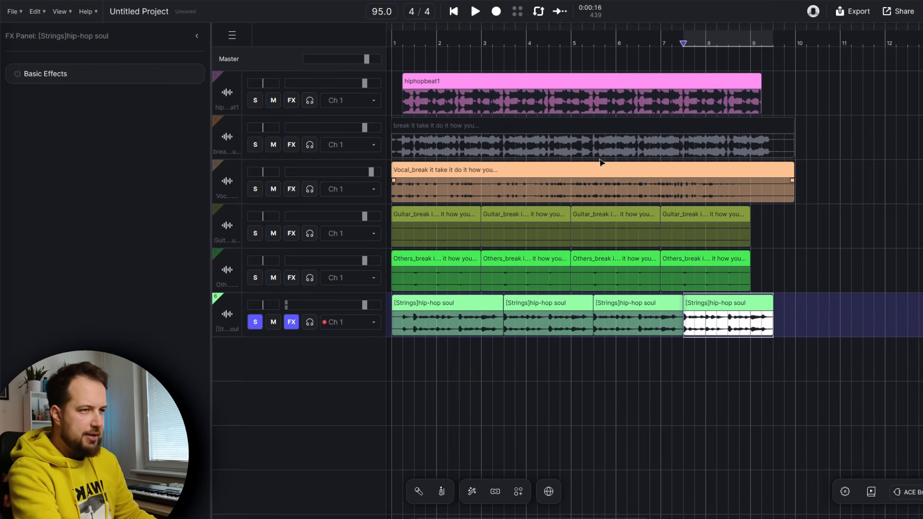
Play the arrangement from the start
click(396, 42)
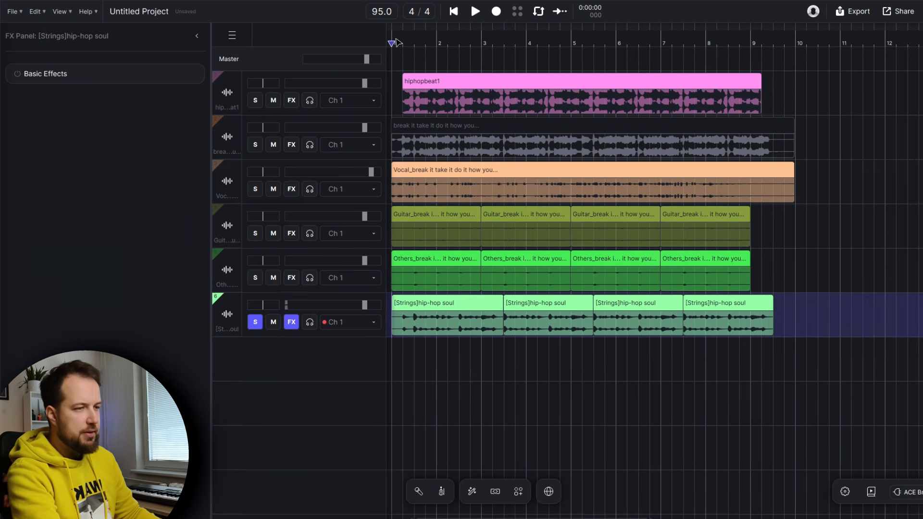
scroll(397, 42, down, 3)
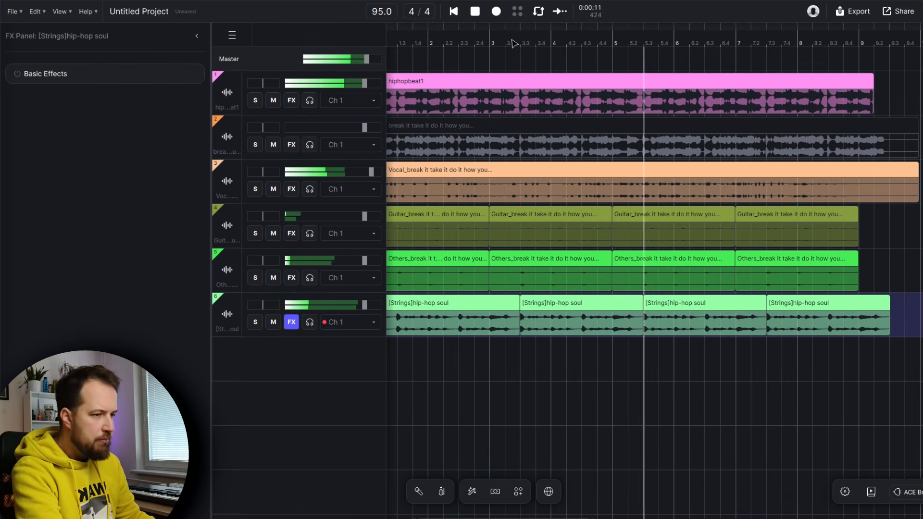
scroll(514, 43, down, 3)
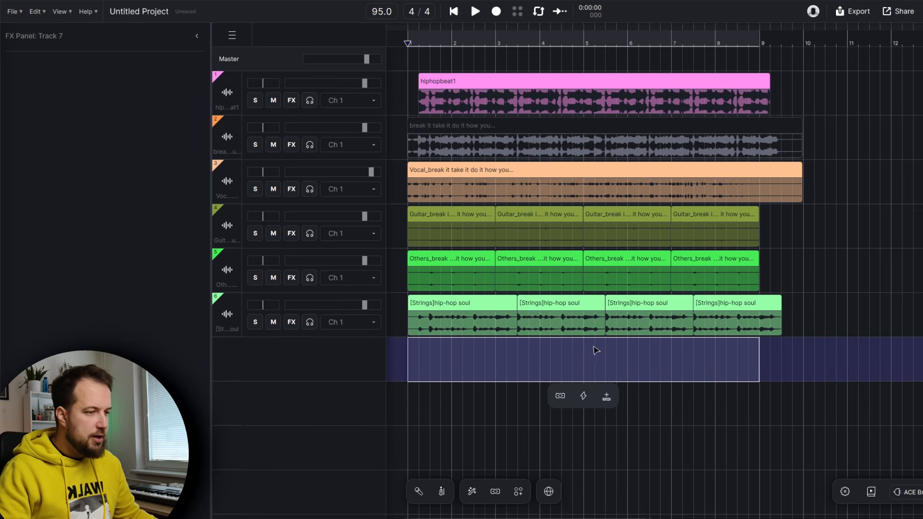
Create a MIDI track over the selected bars and assign the Trumpet AI instrument from the Brass list
click(607, 397)
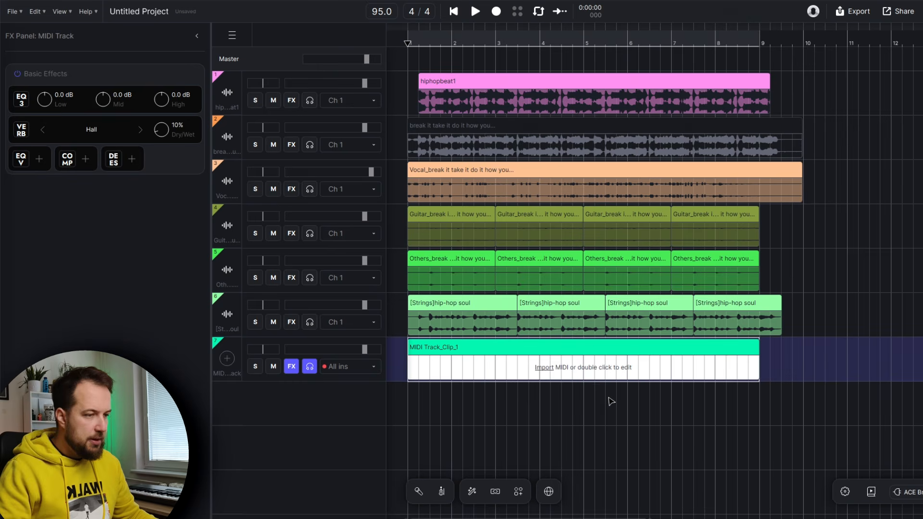
click(227, 361)
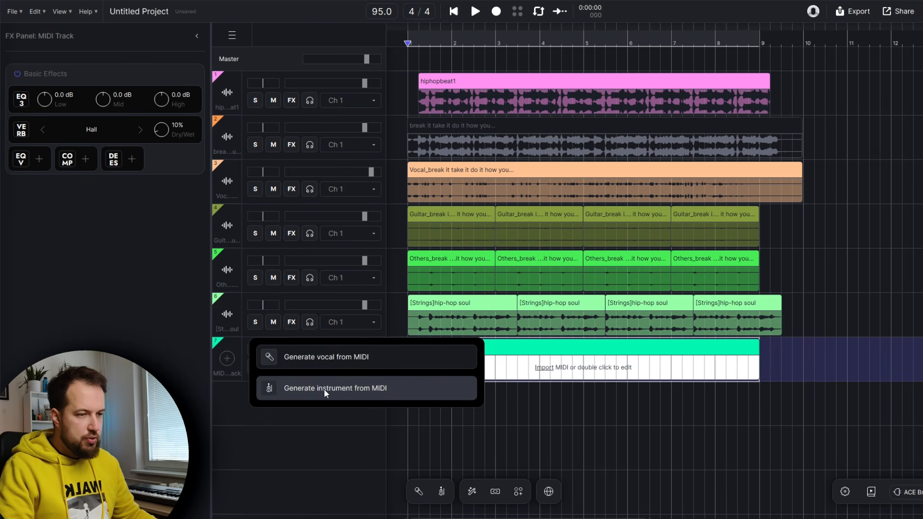
click(379, 391)
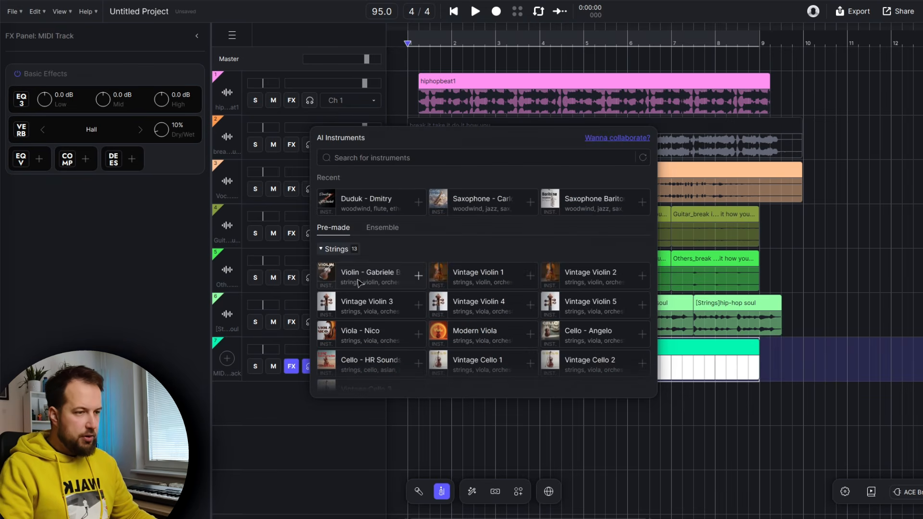
scroll(368, 255, down, 5)
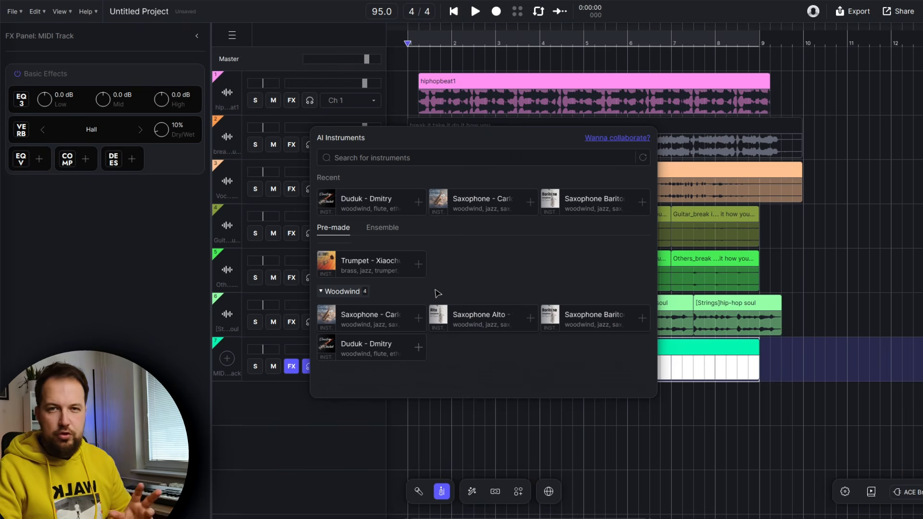
click(374, 267)
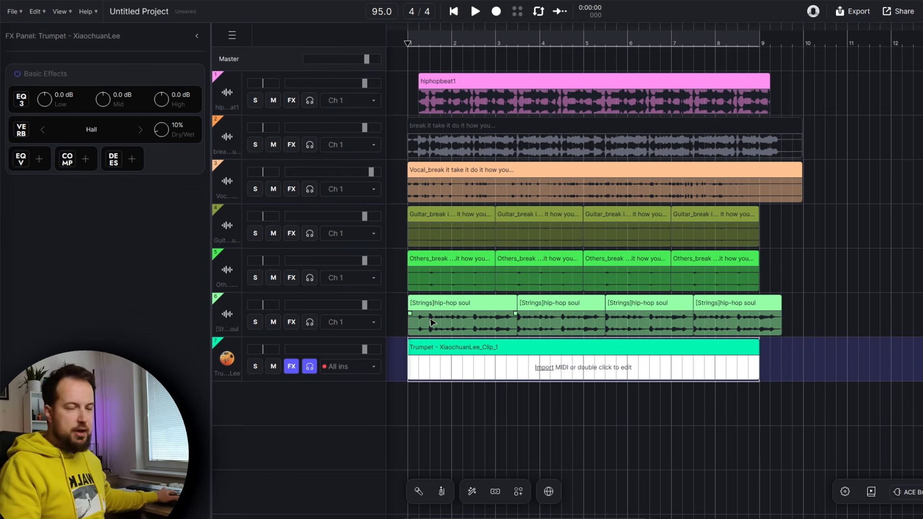
Record a trumpet melody into the MIDI clip and view its notes in the piano roll
click(500, 15)
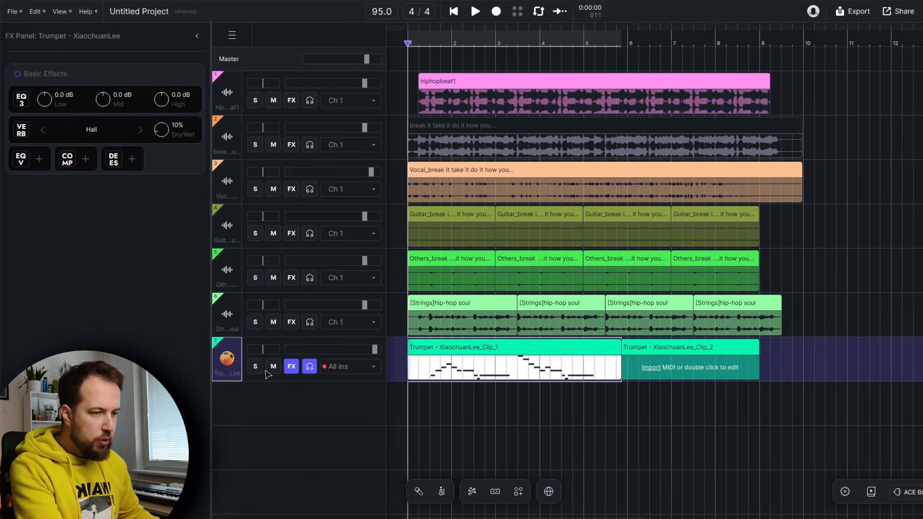
double_click(457, 353)
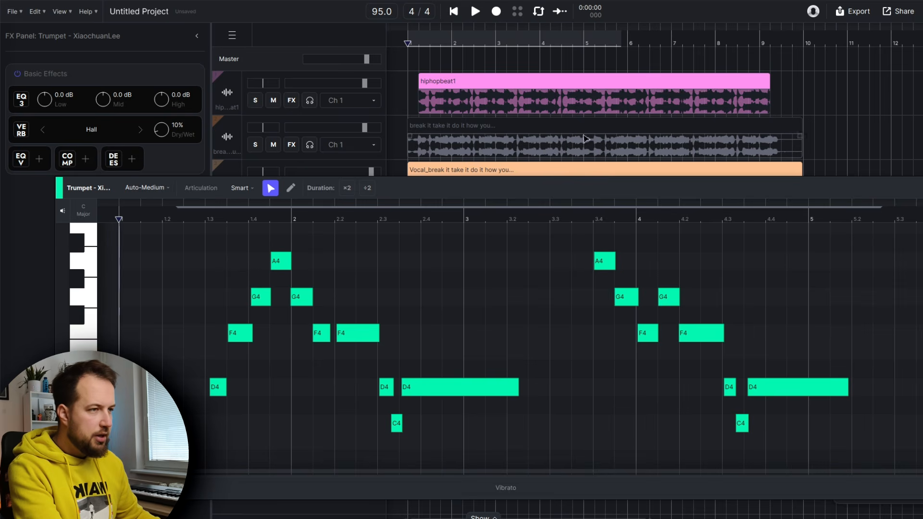
drag(619, 187, 592, 205)
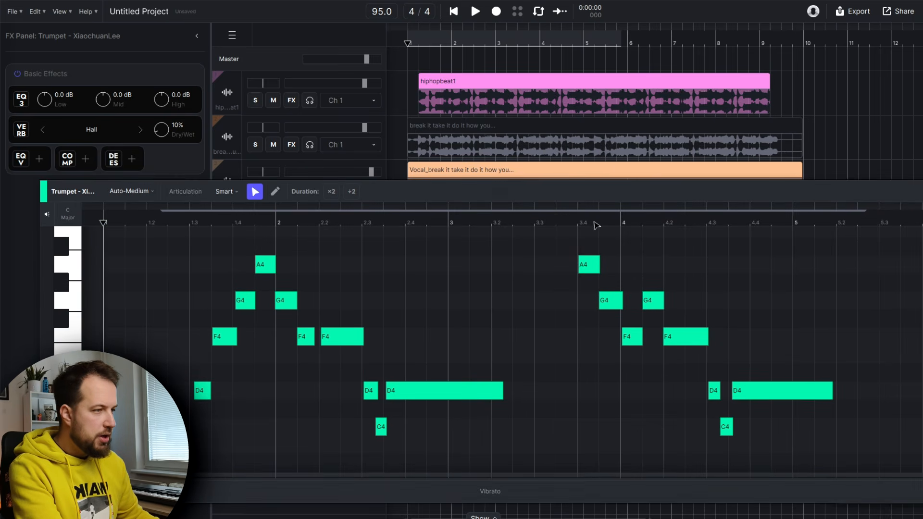
click(915, 191)
scroll(466, 328, down, 2)
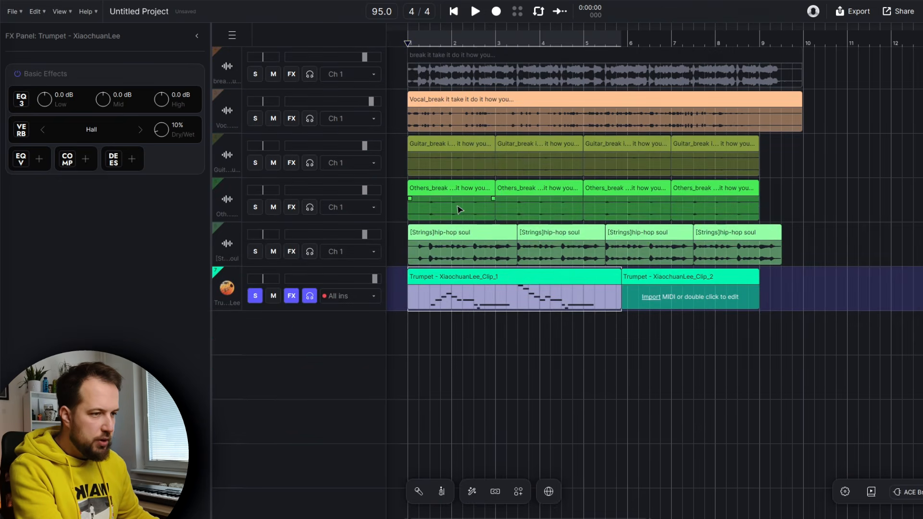
Play back the arrangement with the recorded trumpet melody
click(475, 11)
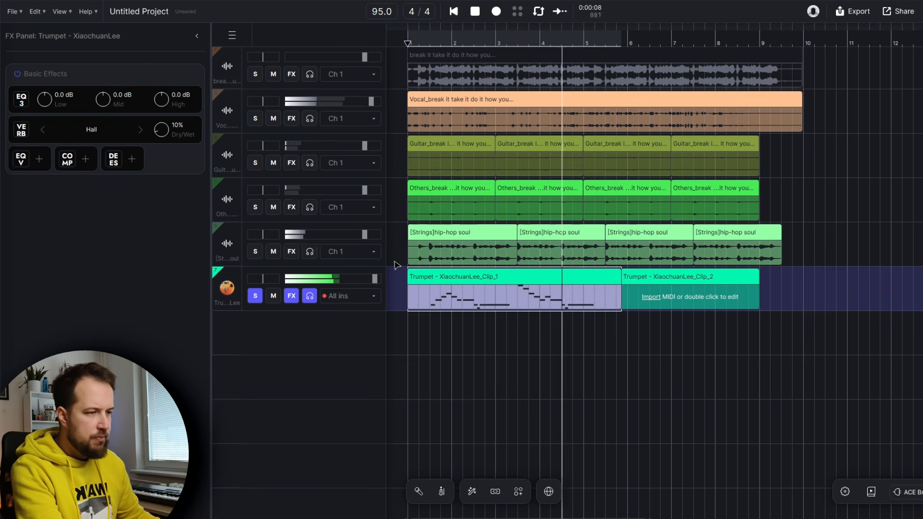
key(space)
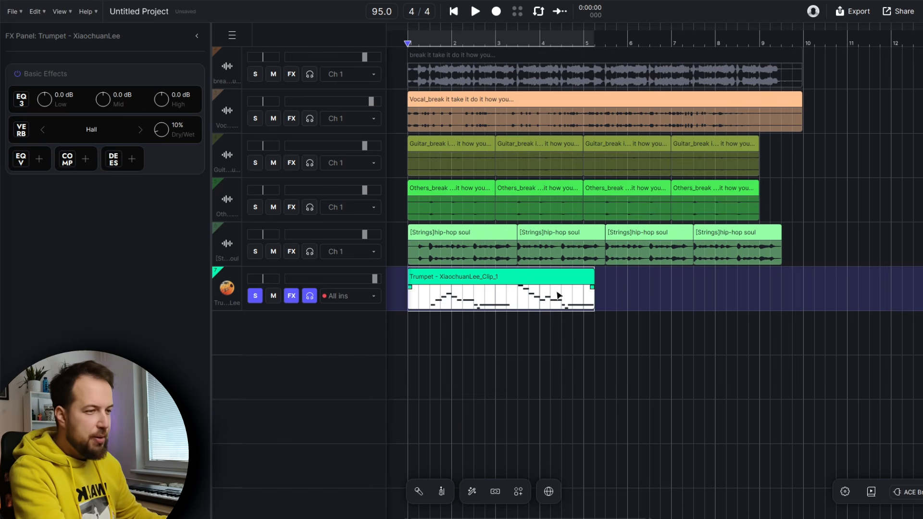
Open the trumpet clip, select all its notes, set their articulation to Glissando and play it back
double_click(529, 271)
click(190, 222)
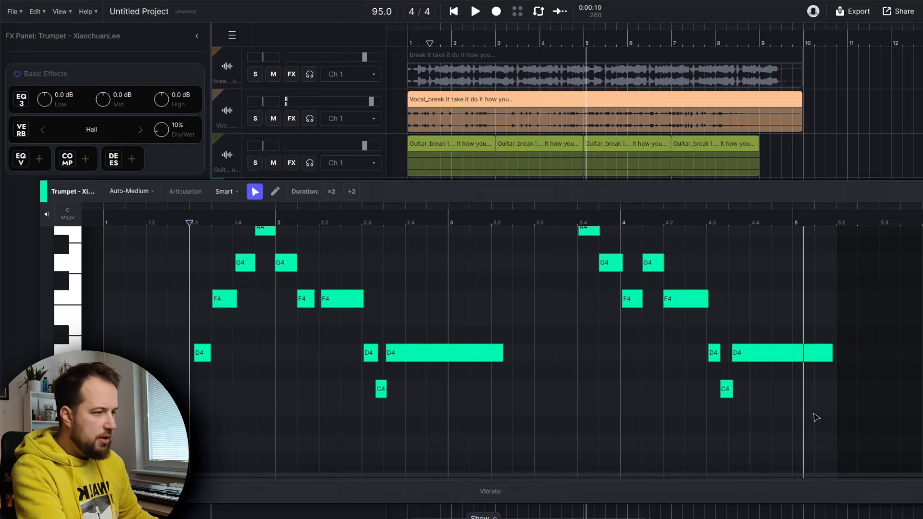
key(space)
drag(818, 427, 151, 207)
scroll(319, 333, down, 4)
scroll(295, 333, up, 2)
scroll(295, 334, down, 1)
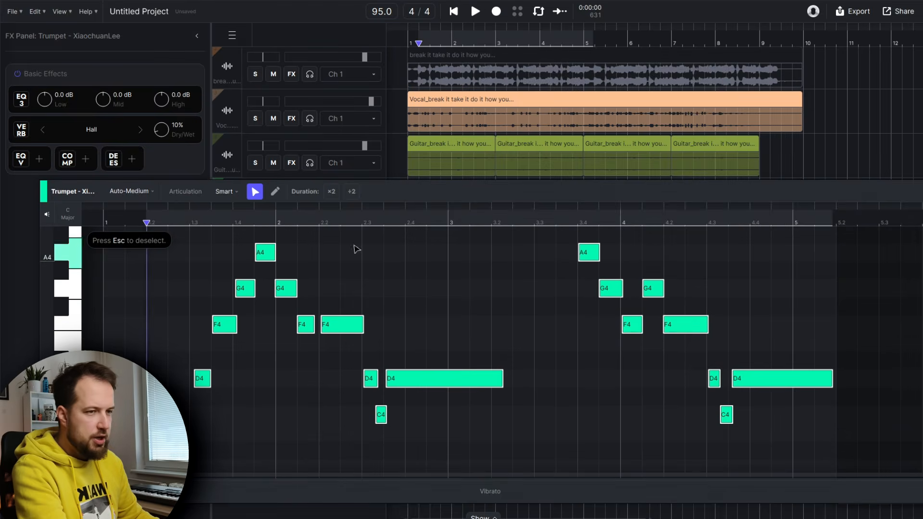
click(226, 192)
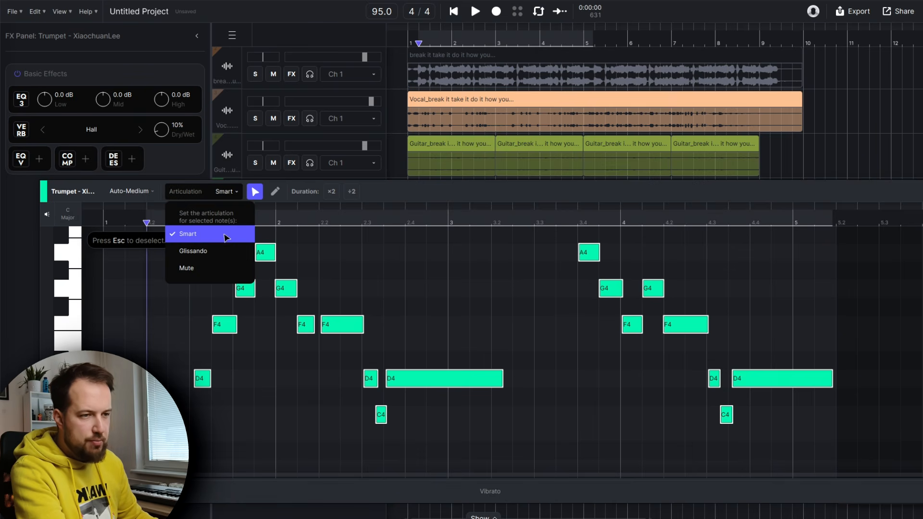
click(214, 251)
key(space)
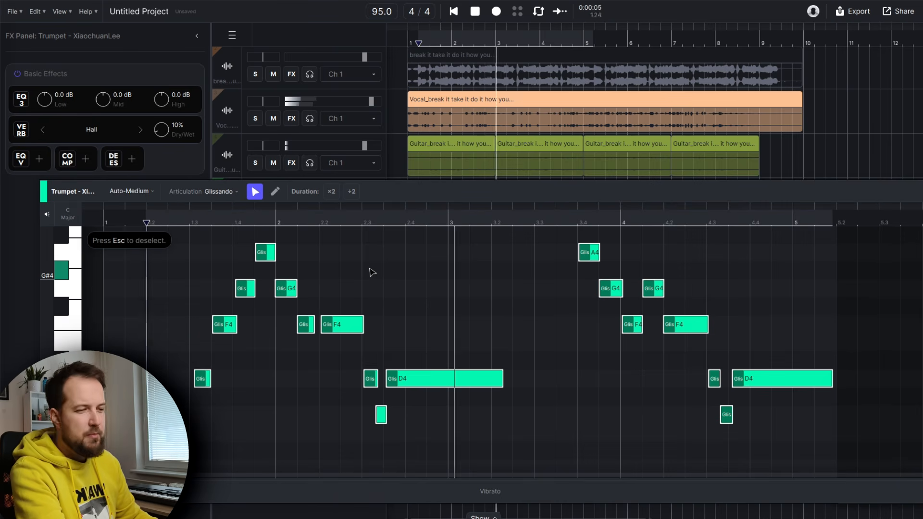
Reapply the Glissando articulation to the trumpet notes and play the clip back
click(211, 192)
click(203, 268)
key(space)
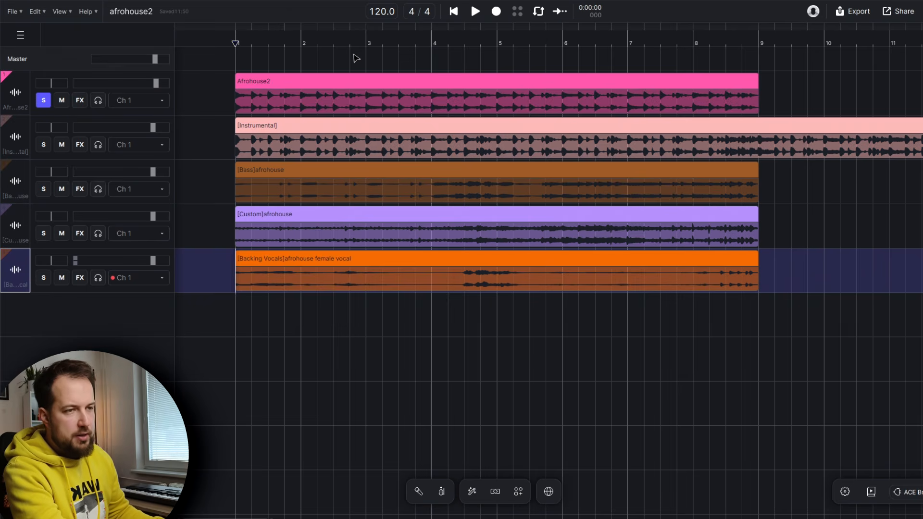
Play the afrohouse2 arrangement and audition the Instrumental stem soloed from the start
key(space)
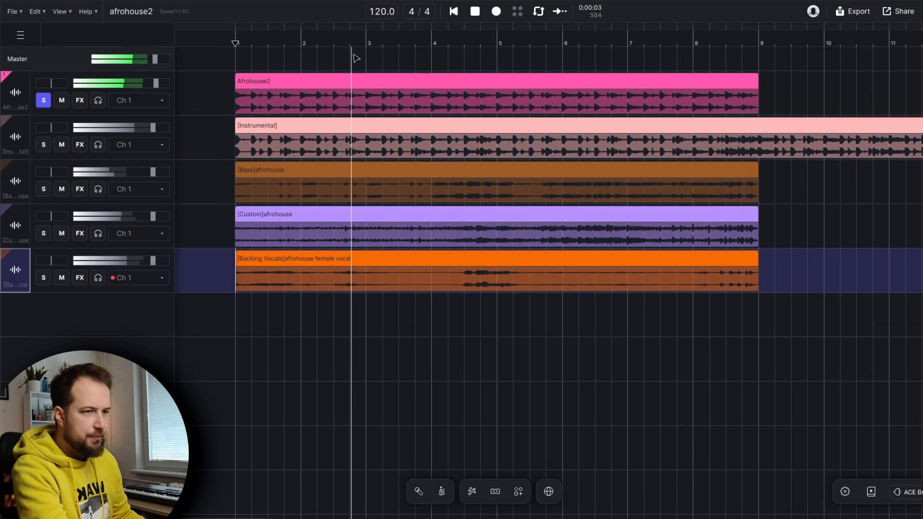
key(space)
click(44, 100)
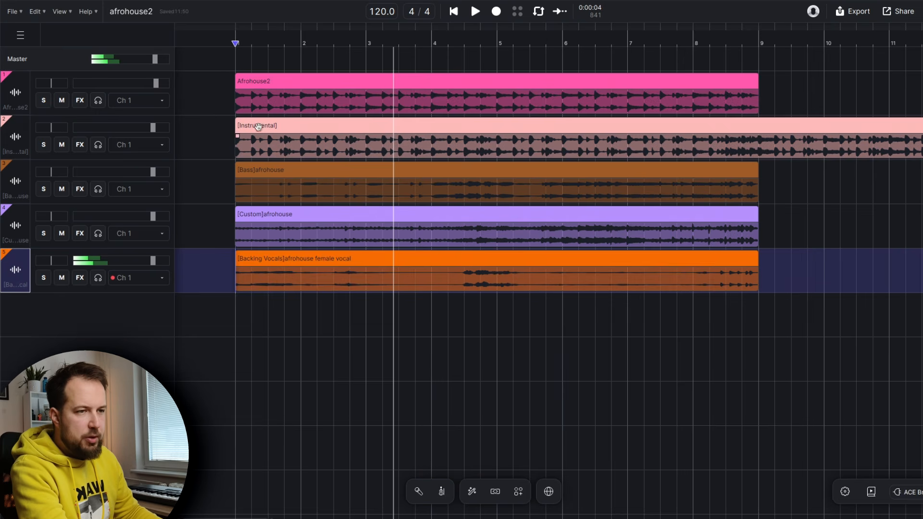
click(235, 42)
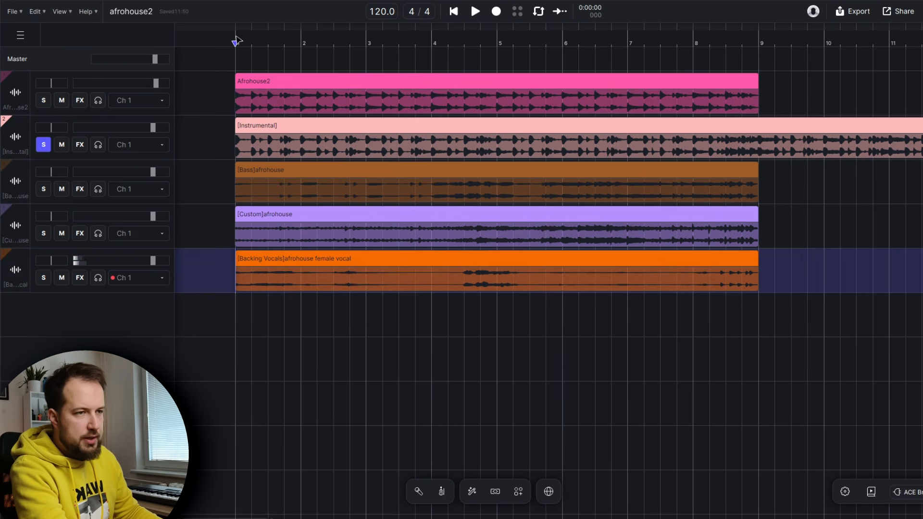
key(space)
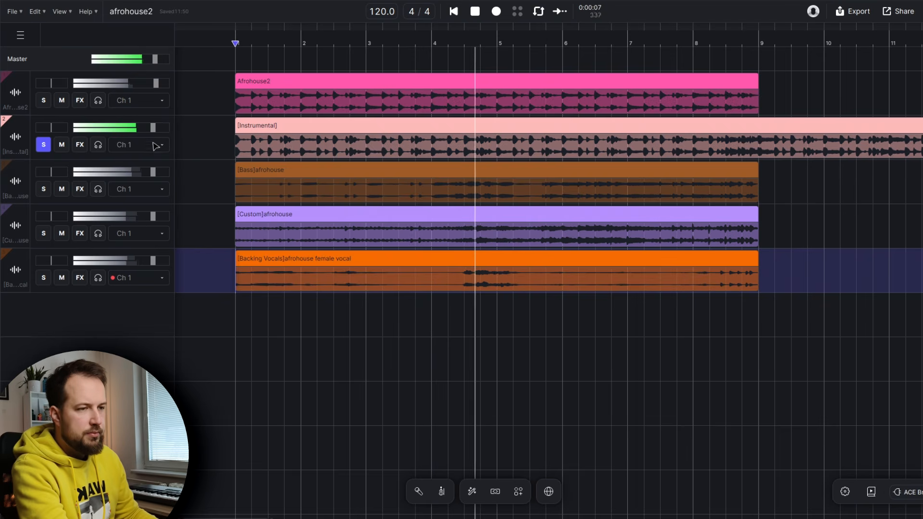
key(space)
Audition the Custom and Backing Vocals stems soloed, restarting playback from the beginning
click(317, 228)
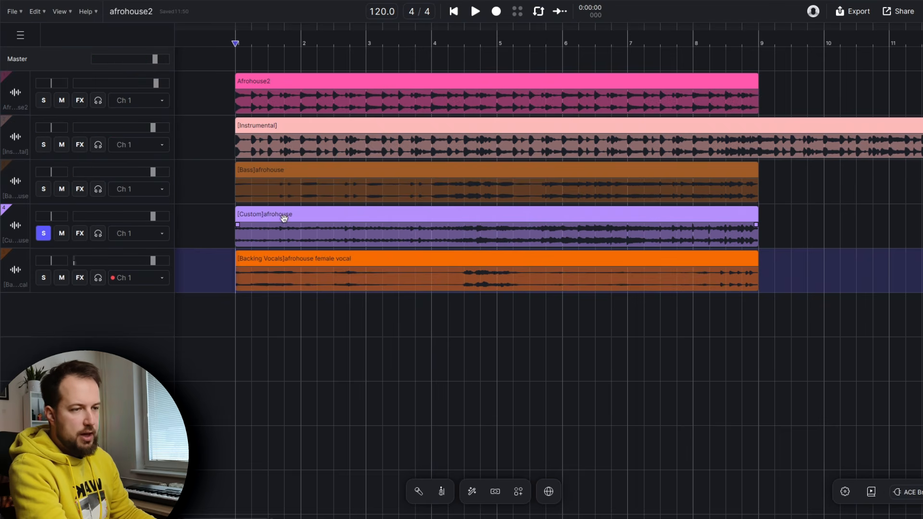
key(space)
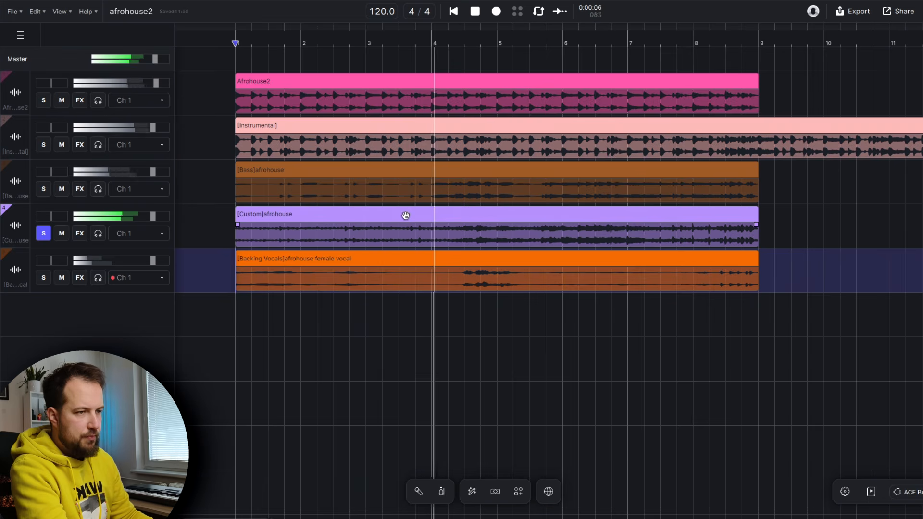
key(space)
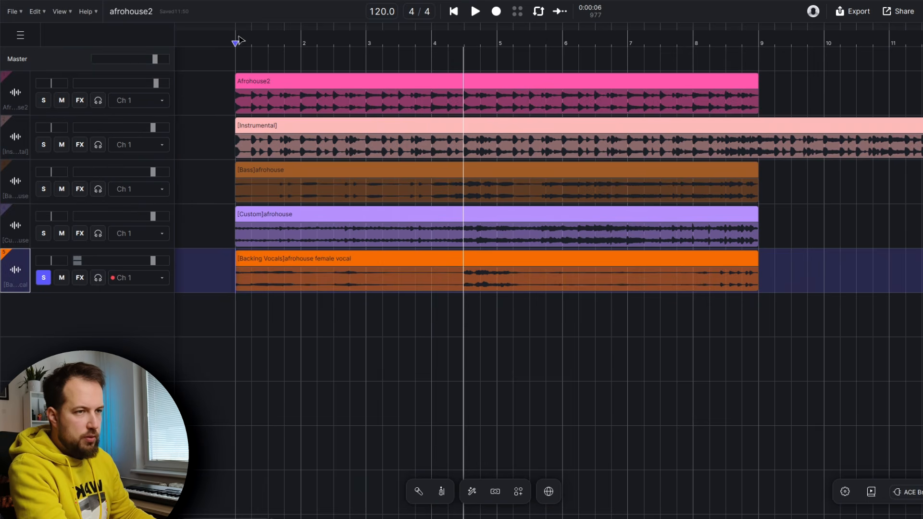
click(240, 41)
key(space)
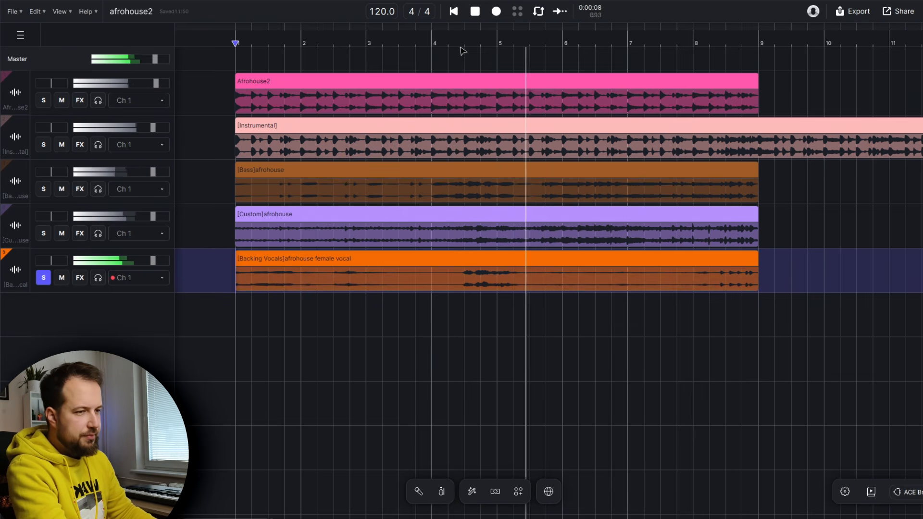
Unsolo the Backing Vocals track and play the full mix
click(43, 277)
key(space)
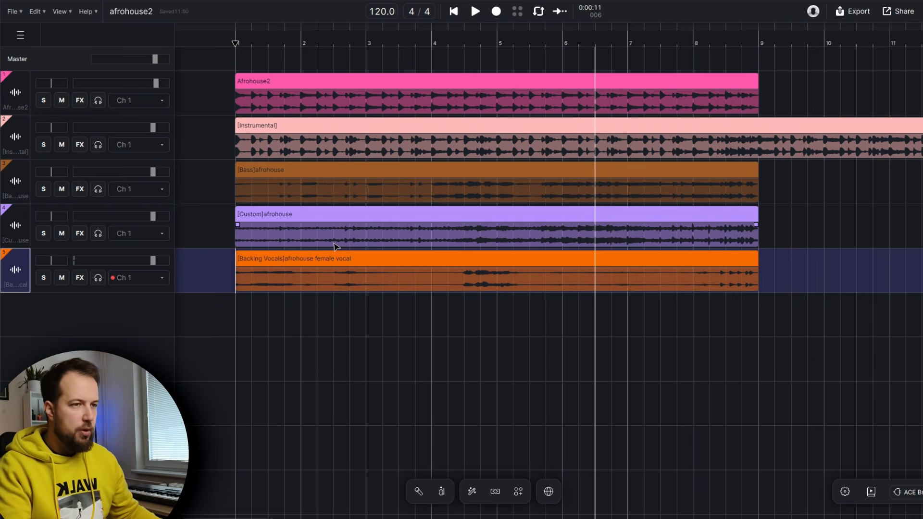
key(space)
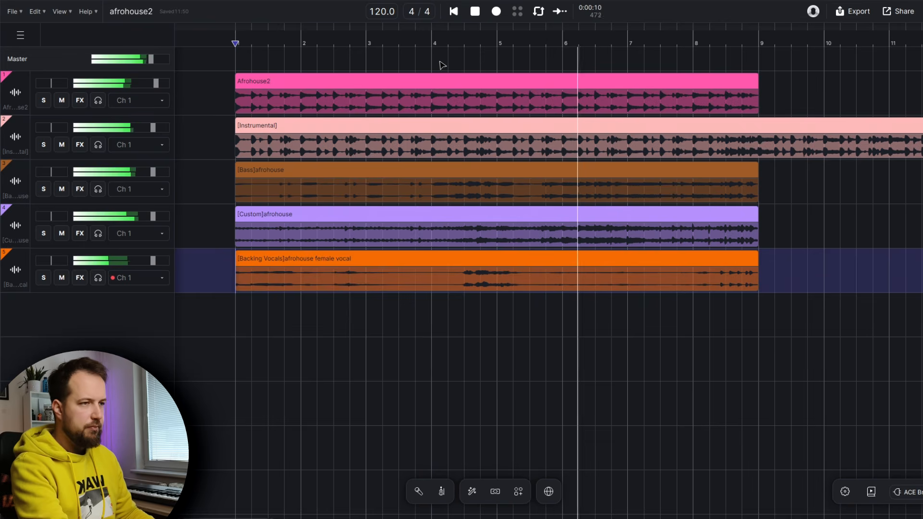
key(space)
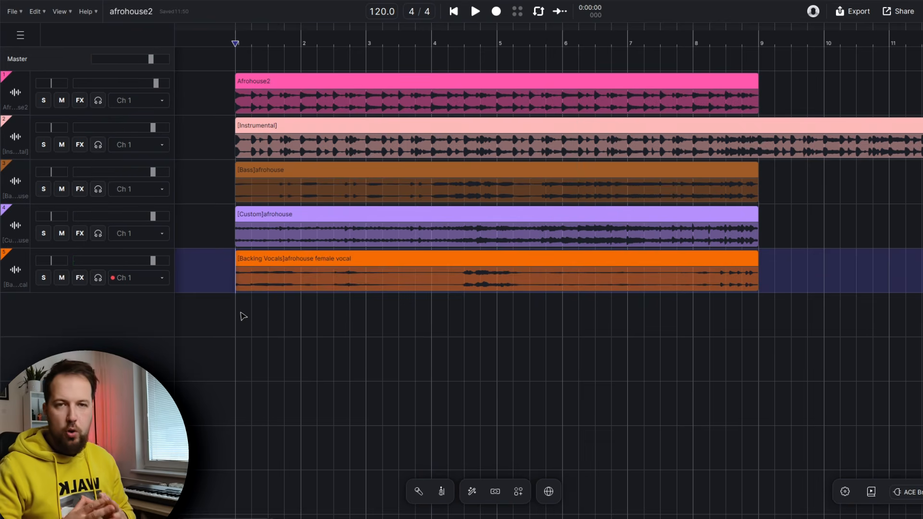
Create a MIDI track spanning bars 1 to 9 and choose to generate vocals from MIDI
drag(243, 315, 760, 320)
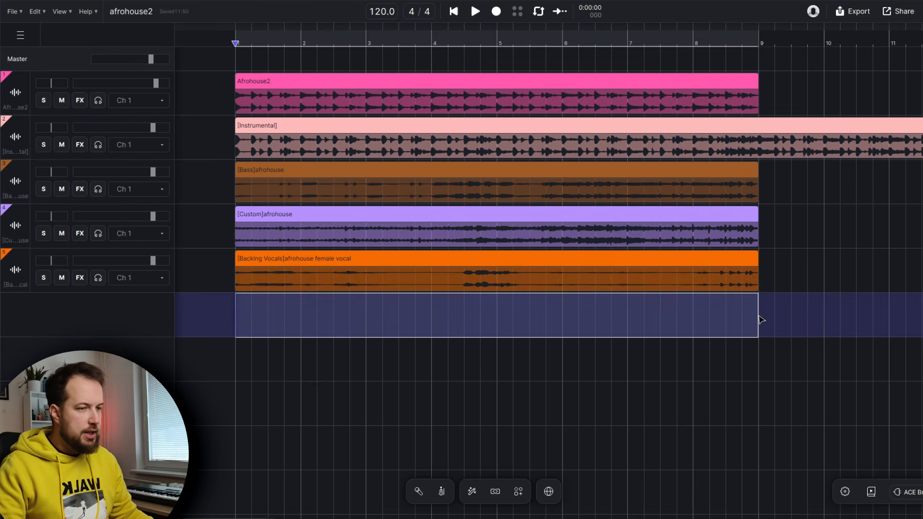
click(520, 354)
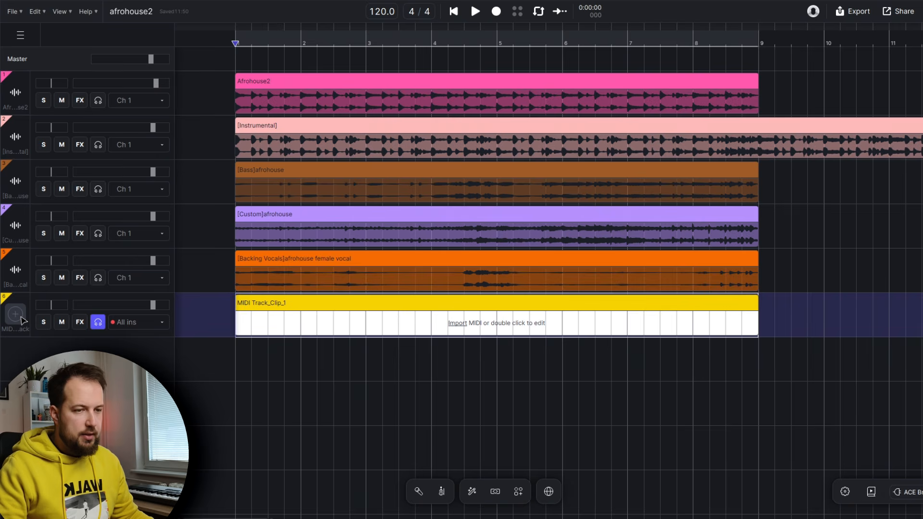
click(96, 322)
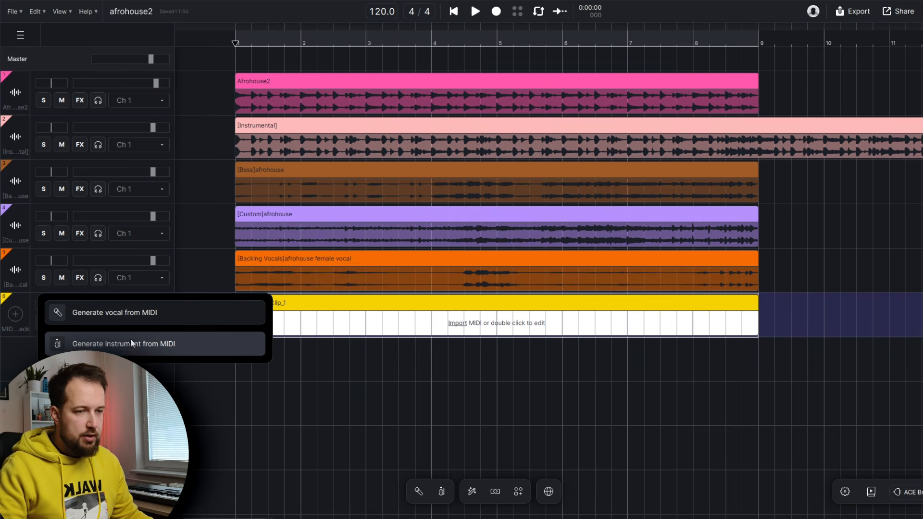
click(110, 315)
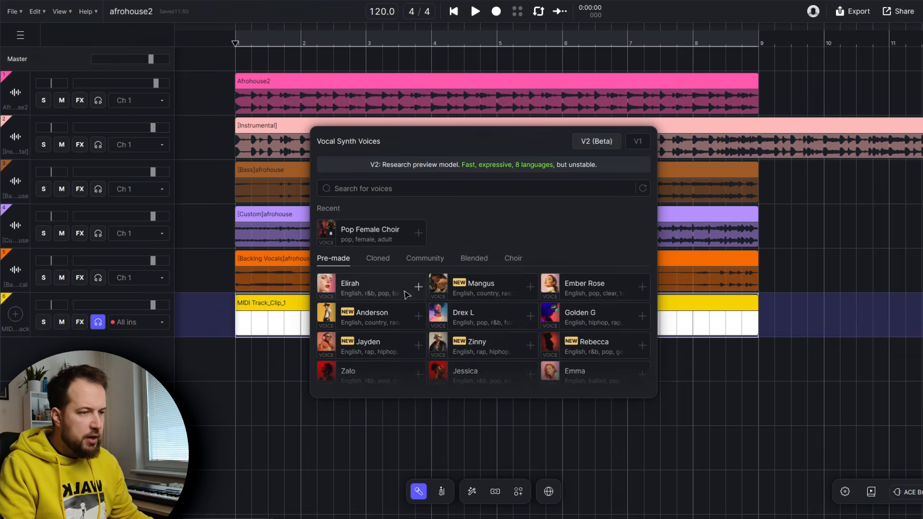
Assign the Pop Female Choir voice from the Choir category to the new MIDI track
click(425, 258)
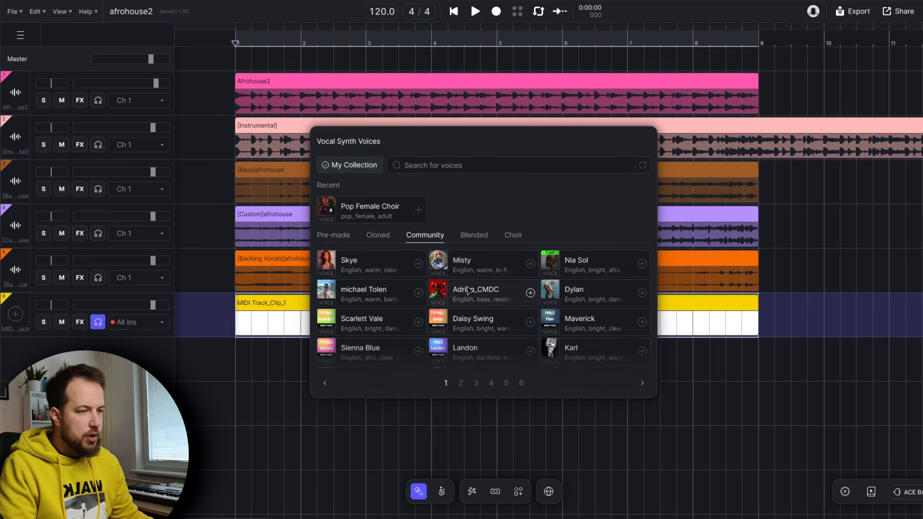
click(513, 236)
mouse_move(321, 286)
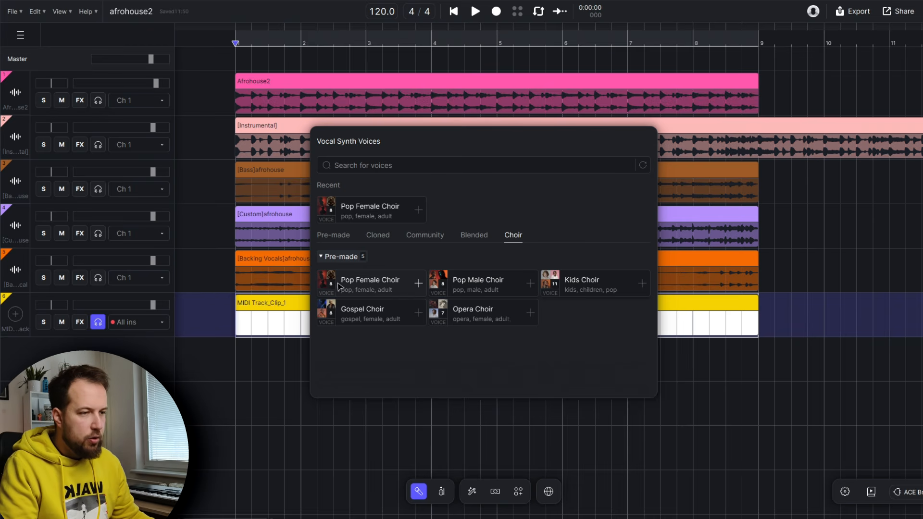
click(338, 287)
Open the choir clip and draw a melody of short notes starting on G4 in the first bars
double_click(316, 305)
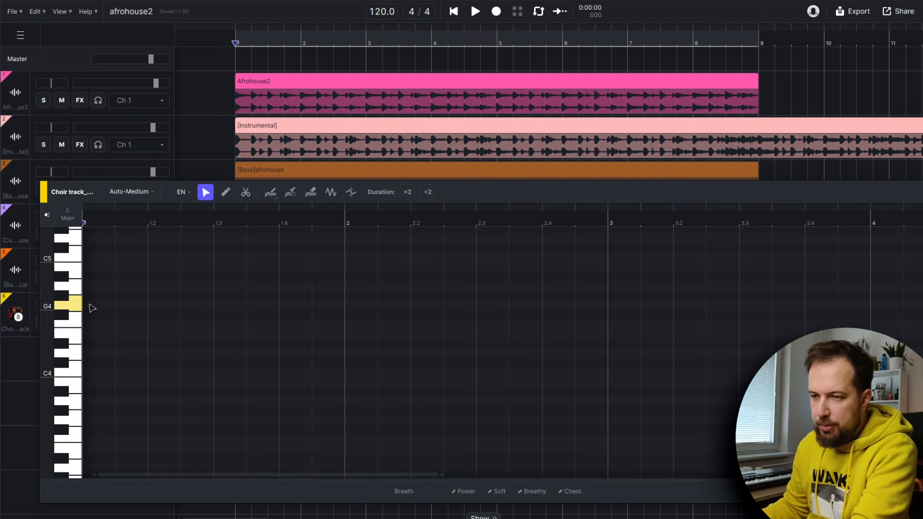
double_click(90, 305)
drag(91, 306, 128, 306)
double_click(156, 353)
double_click(187, 325)
double_click(221, 354)
double_click(254, 325)
double_click(288, 353)
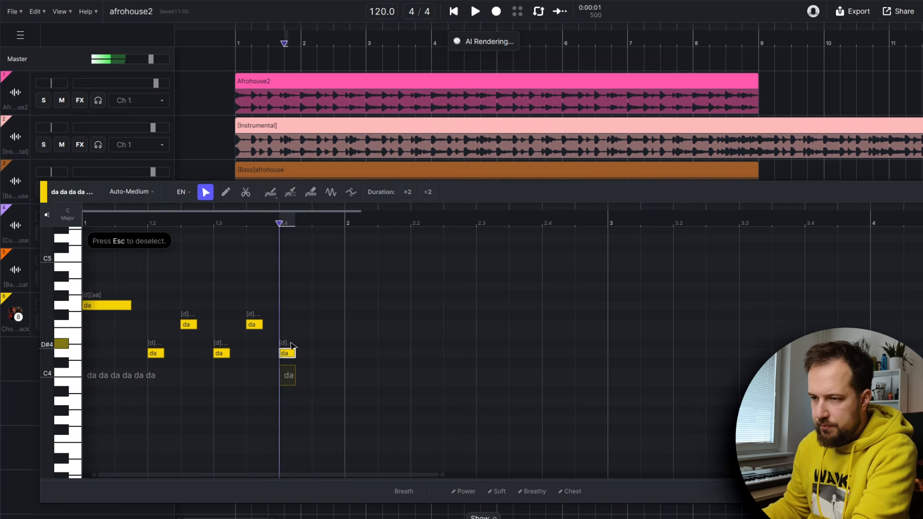
double_click(320, 325)
double_click(350, 305)
drag(361, 305, 378, 305)
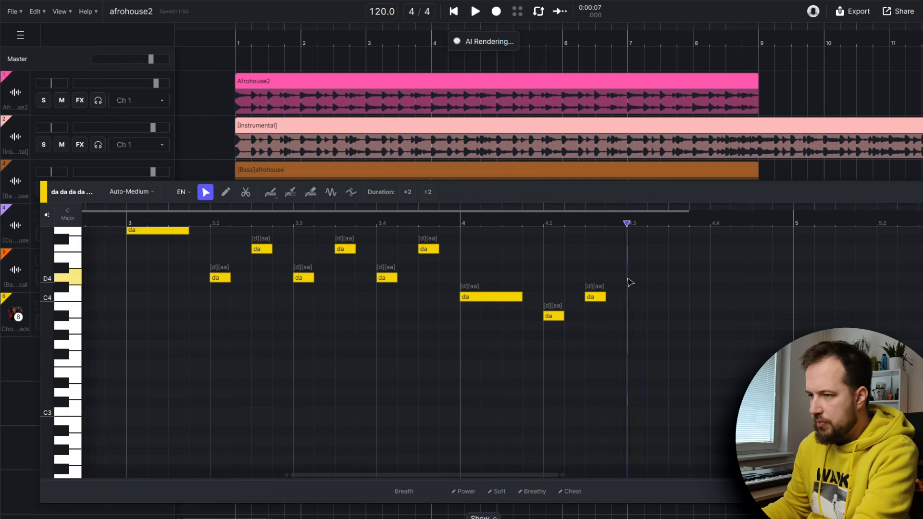
Add further choir notes to complete the melody through the end of bar 4
click(637, 315)
double_click(679, 287)
double_click(717, 249)
drag(718, 249, 720, 248)
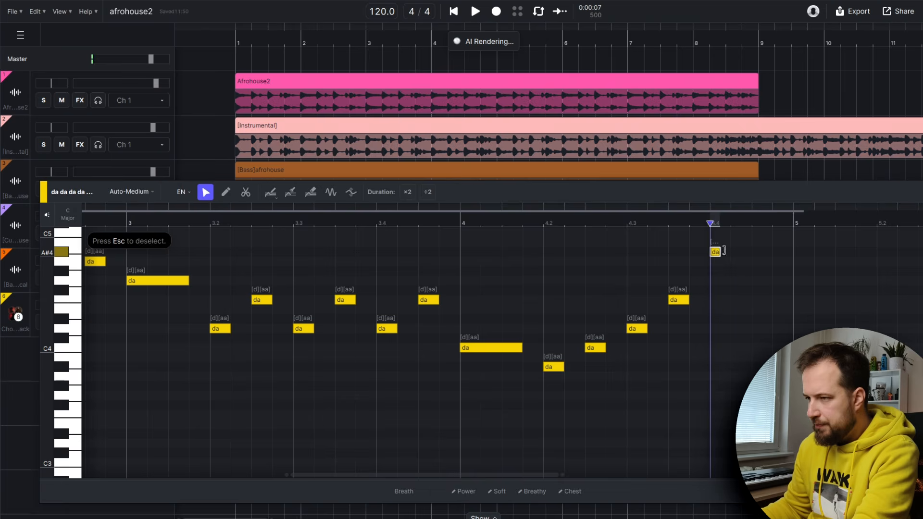
double_click(762, 261)
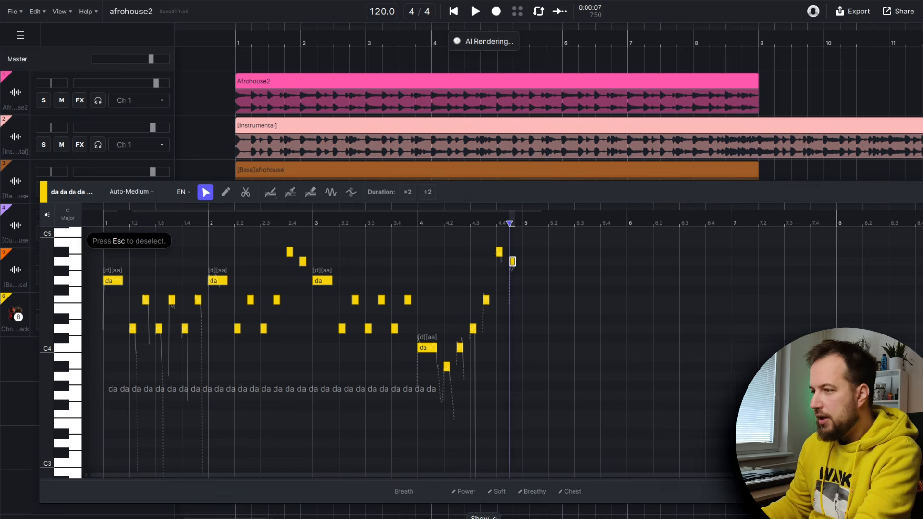
Close the piano roll and play back the arrangement with the choir melody
click(913, 193)
key(space)
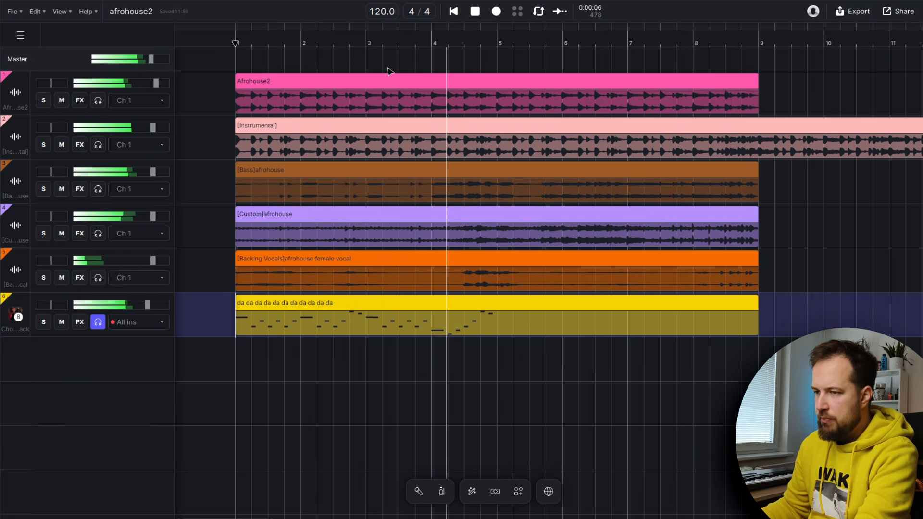
key(space)
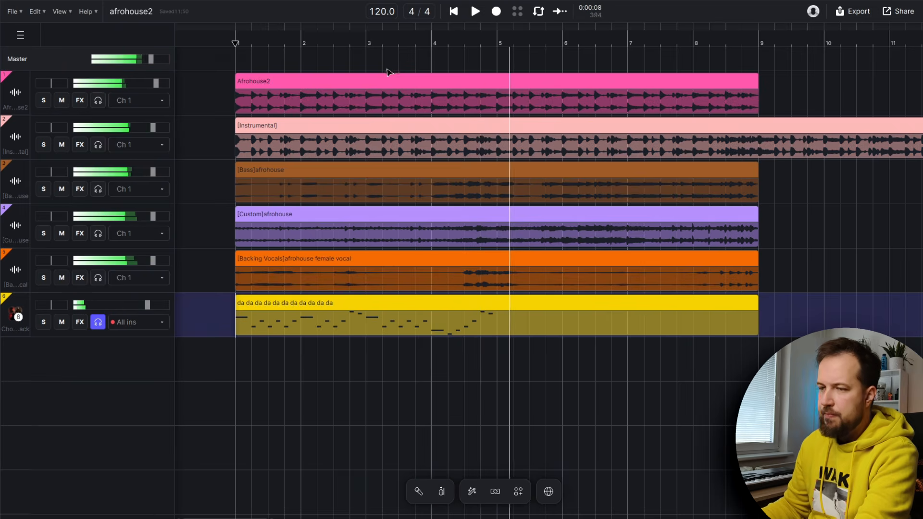
Open the choir clip and enter new lyric syllables for its notes, such as 'mo es ta u ta da'
double_click(262, 303)
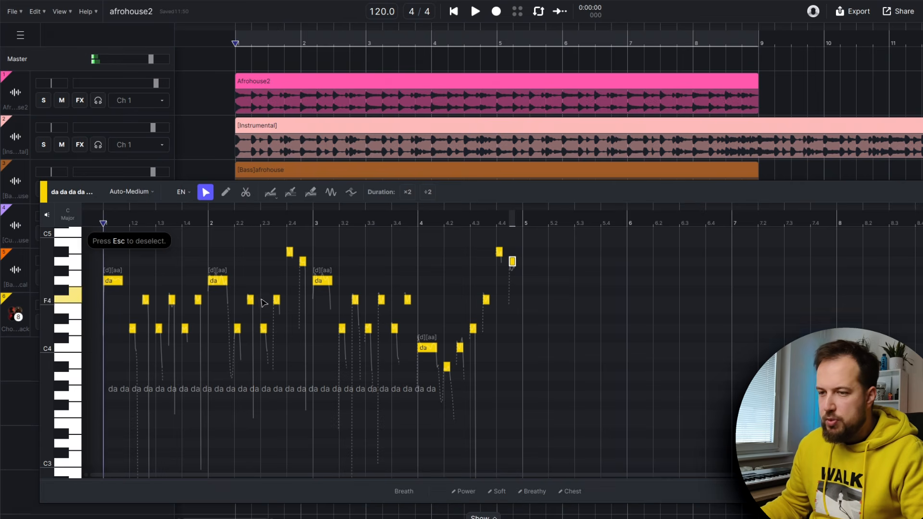
scroll(146, 360, up, 2)
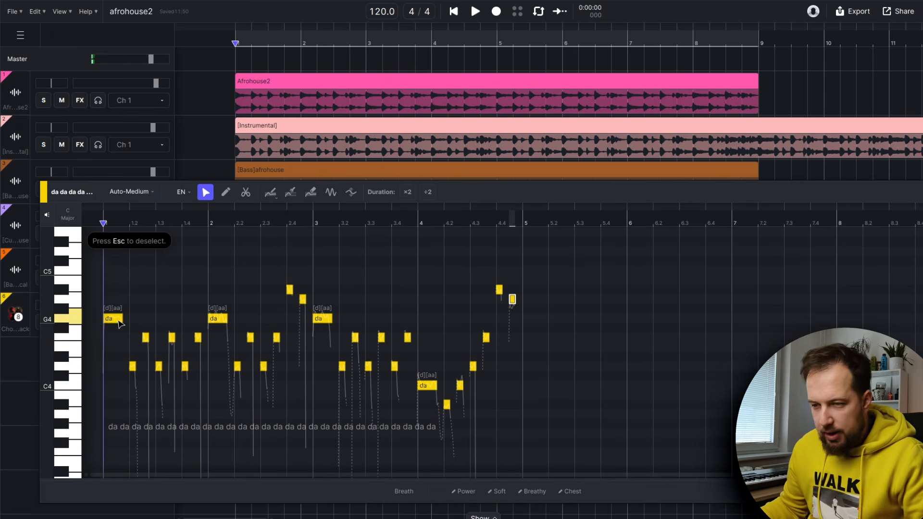
scroll(115, 347, down, 2)
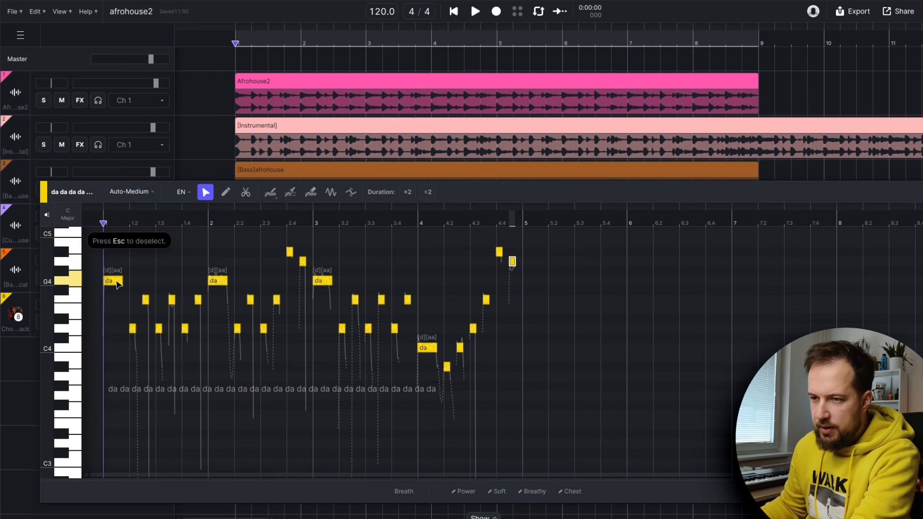
double_click(116, 283)
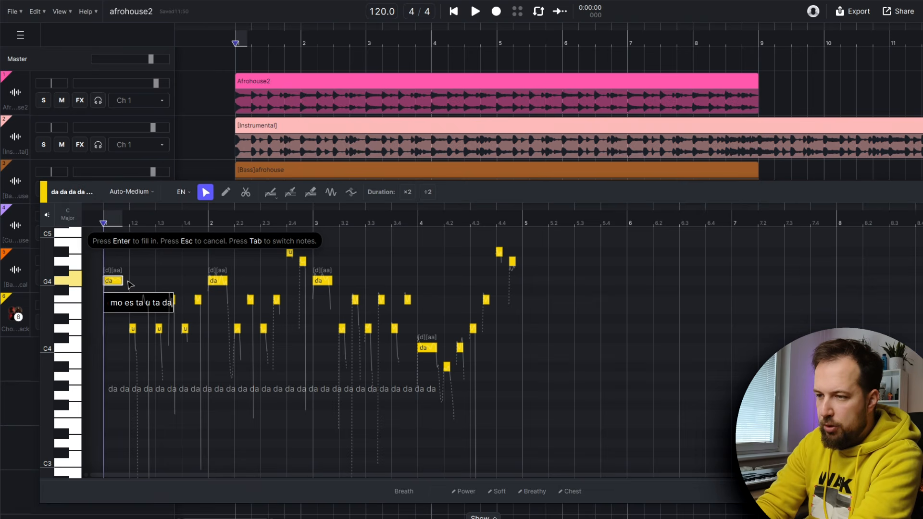
key(Return)
scroll(334, 231, up, 3)
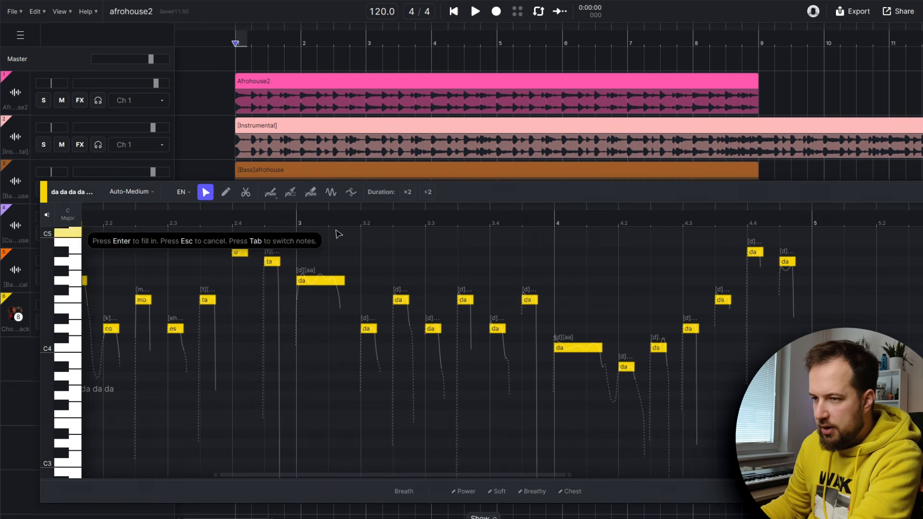
scroll(254, 281, down, 3)
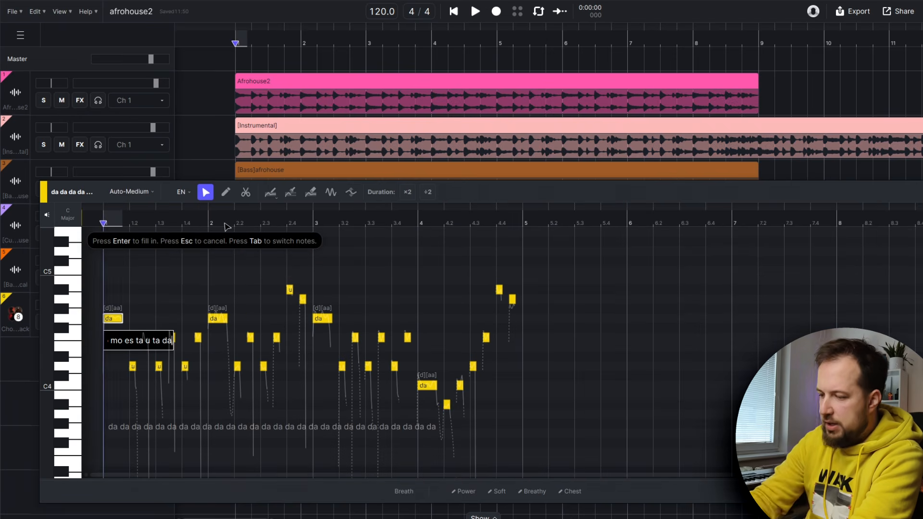
key(Return)
scroll(506, 282, up, 3)
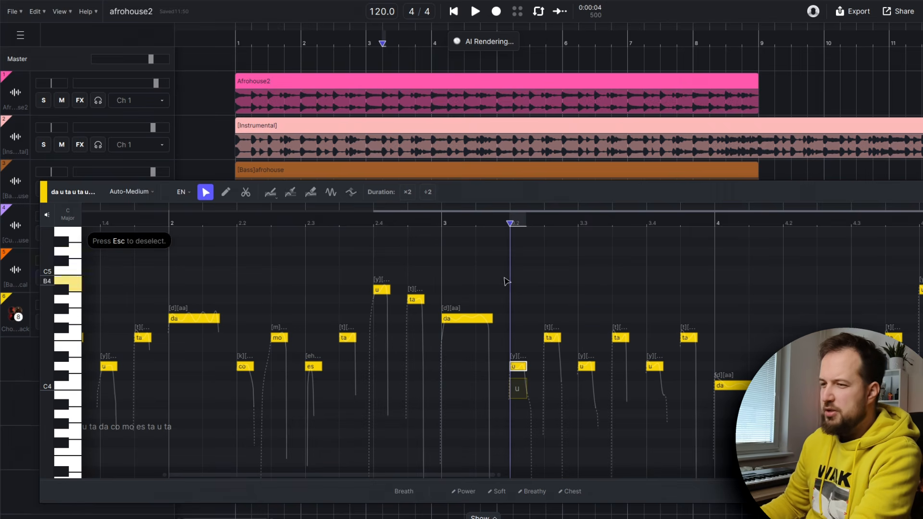
scroll(407, 226, down, 3)
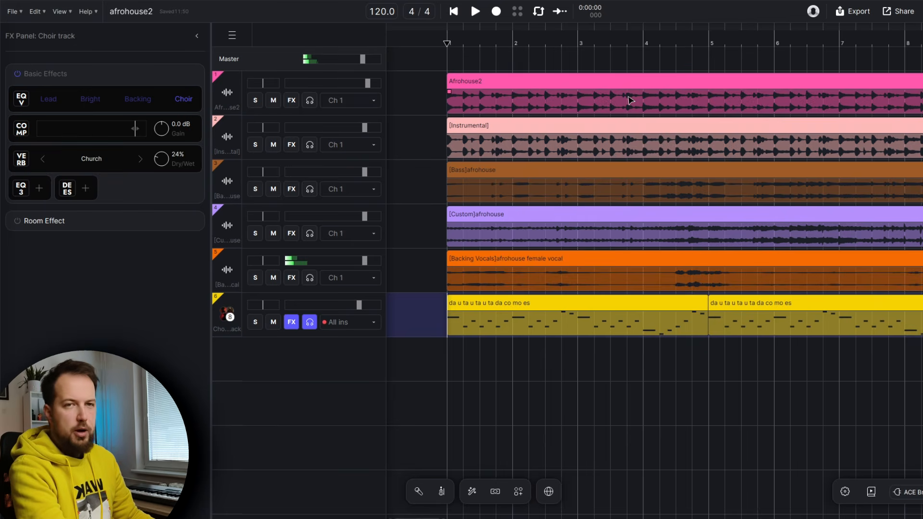
Play back the arrangement with the repeated choir clips
key(space)
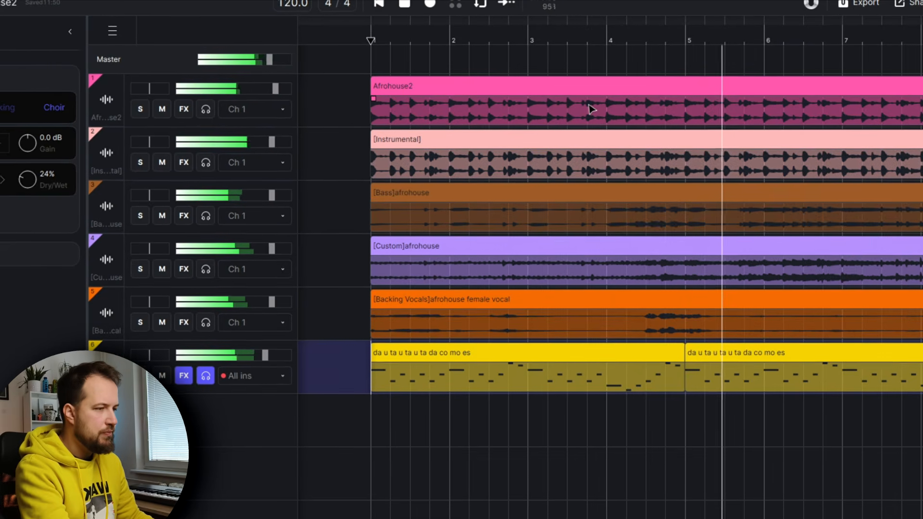
scroll(753, 44, down, 3)
scroll(750, 44, down, 1)
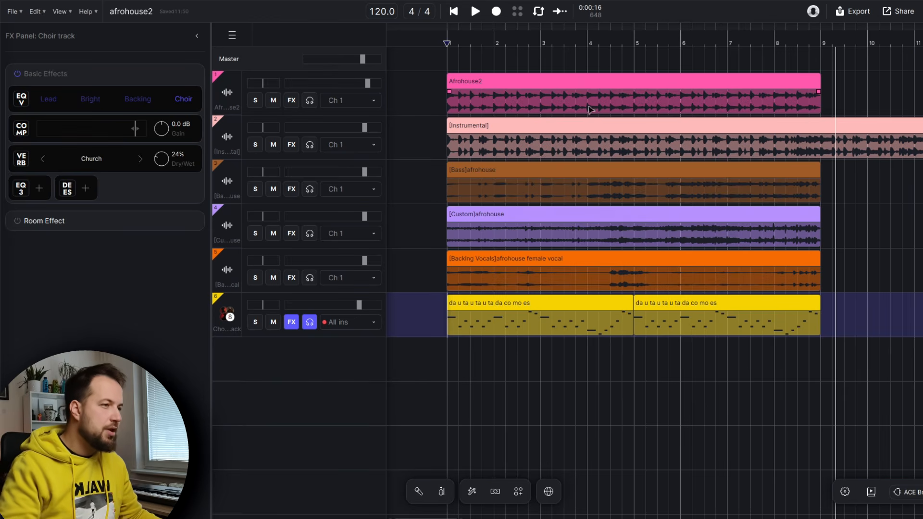
Duplicate the Afrohouse2, Instrumental, Bass and Custom clips to continue after bar 9
scroll(515, 33, right, 5)
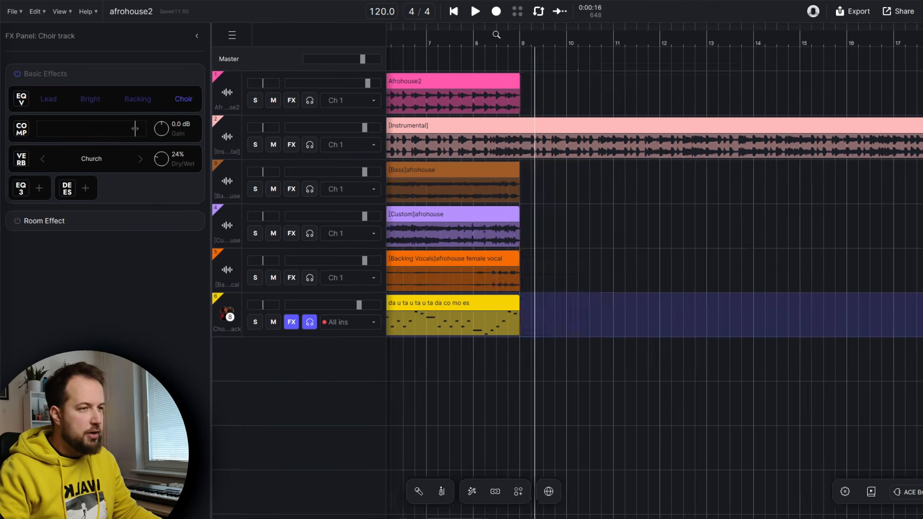
scroll(621, 86, left, 4)
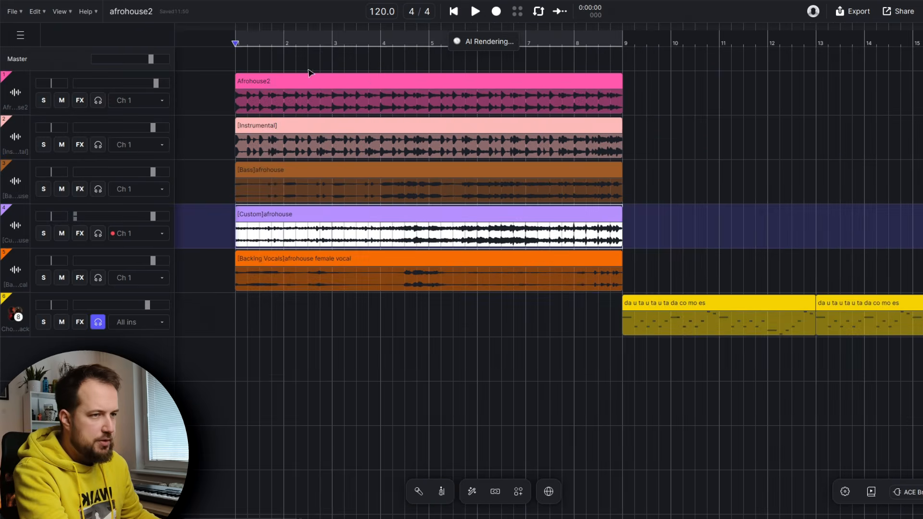
shift+click(300, 78)
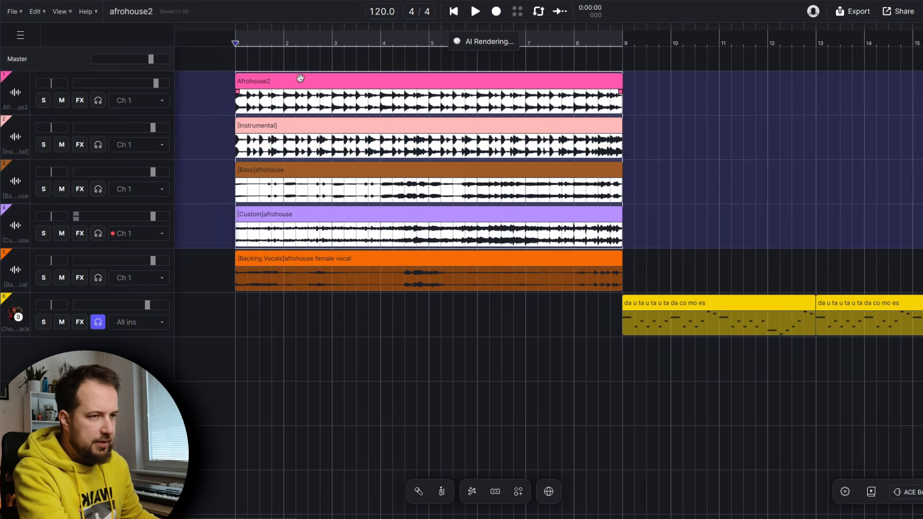
key(ctrl+d)
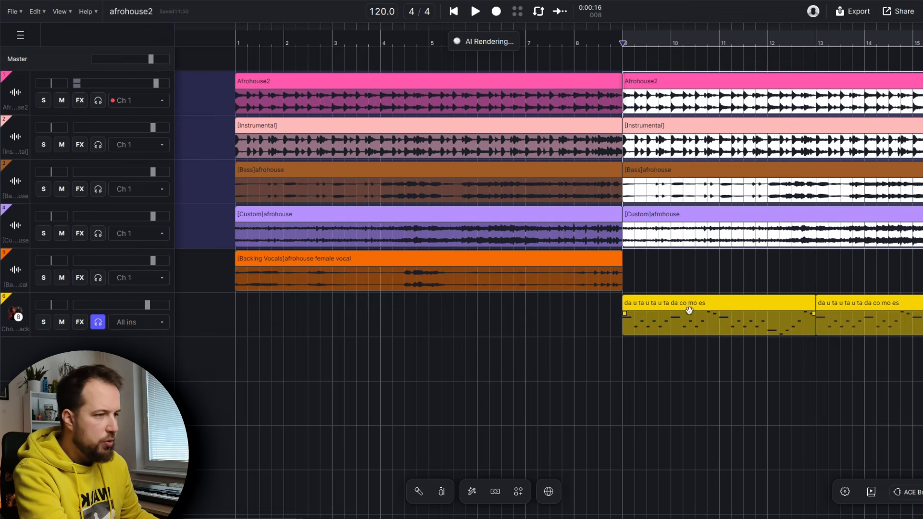
Run Music Enhancer from AI Tools on the whole song selection from bar 1 to 17
scroll(751, 324, down, 4)
click(661, 271)
right_click(272, 359)
mouse_move(332, 158)
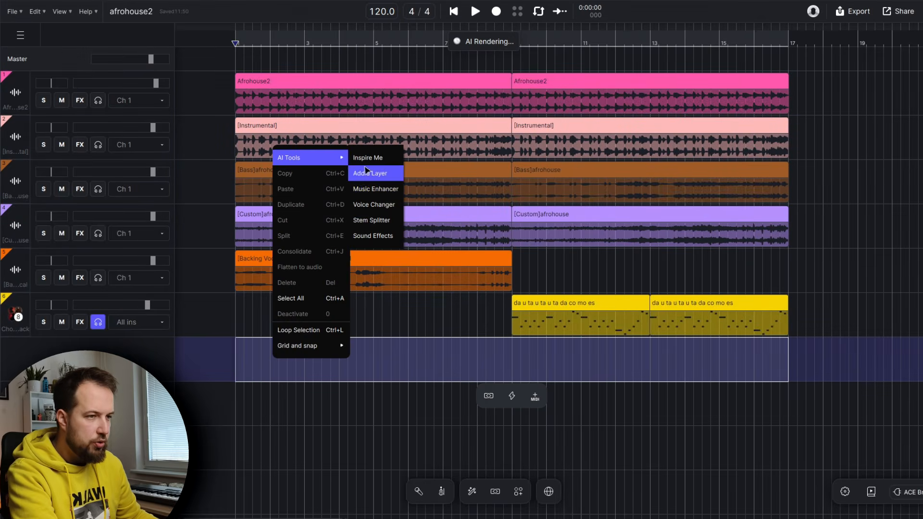
click(376, 189)
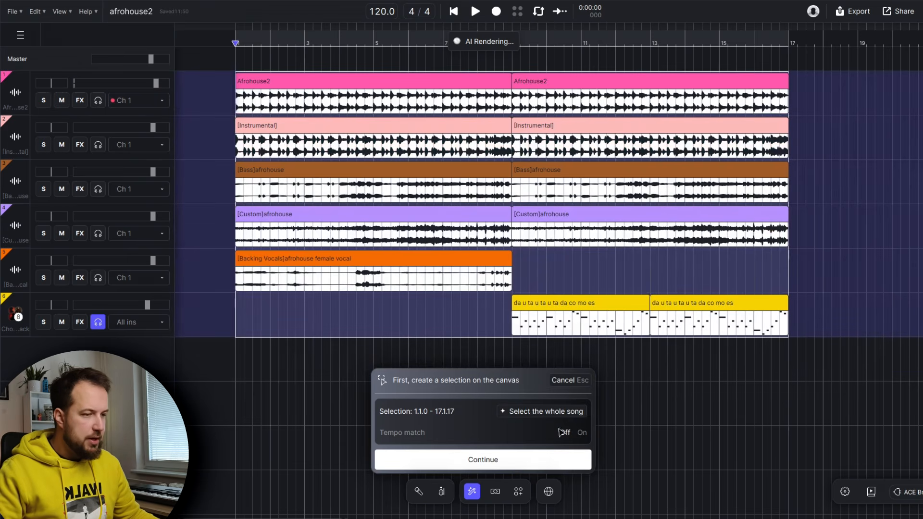
click(518, 459)
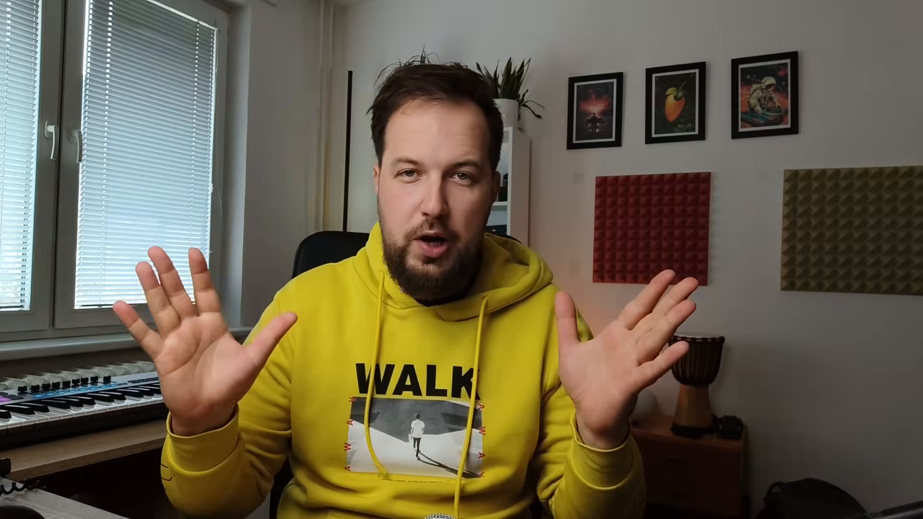